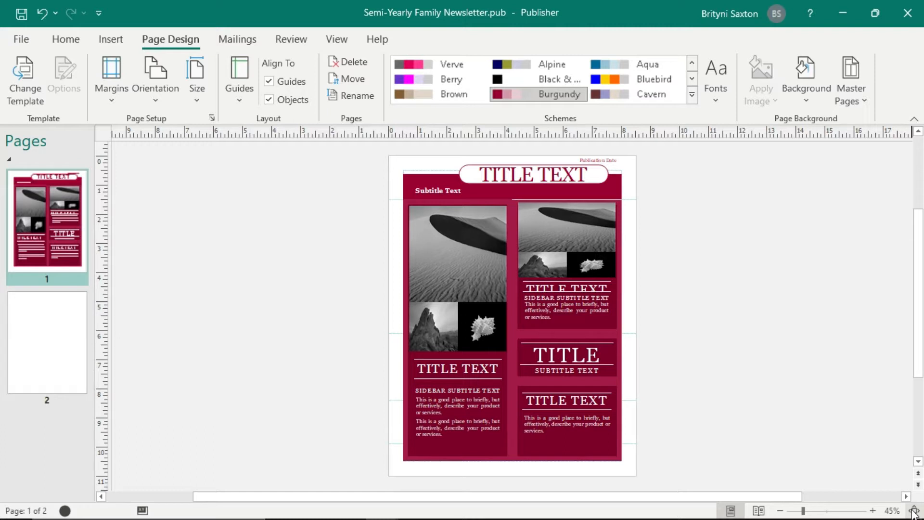
Step: On the blank page 2, insert the pull quote with the thick burgundy border from the page parts gallery
click(72, 356)
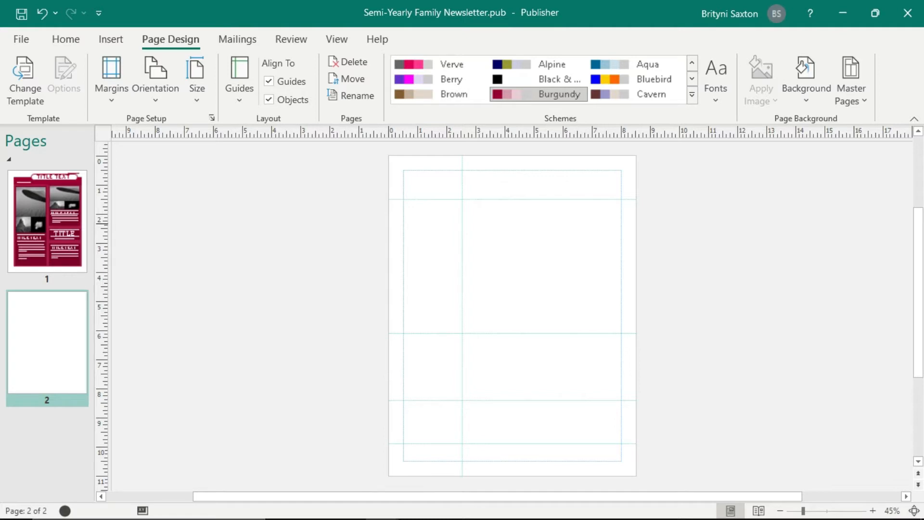
click(111, 39)
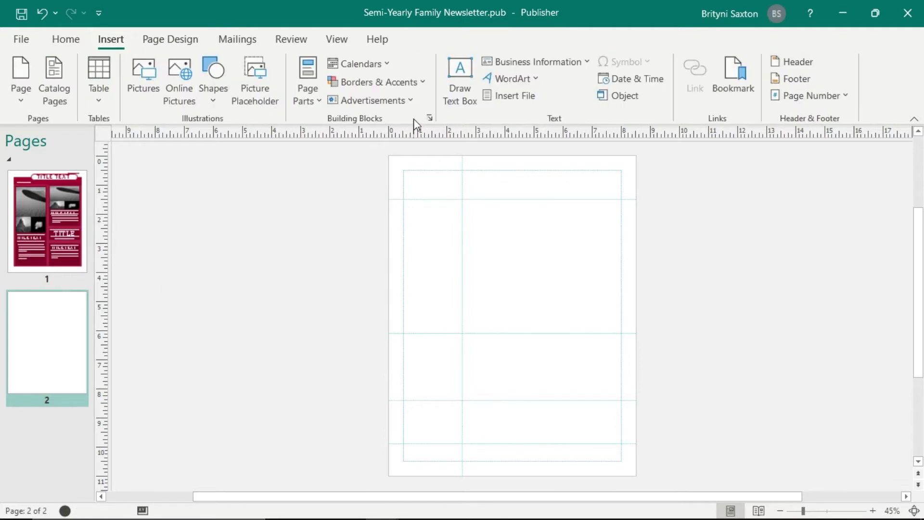
click(310, 94)
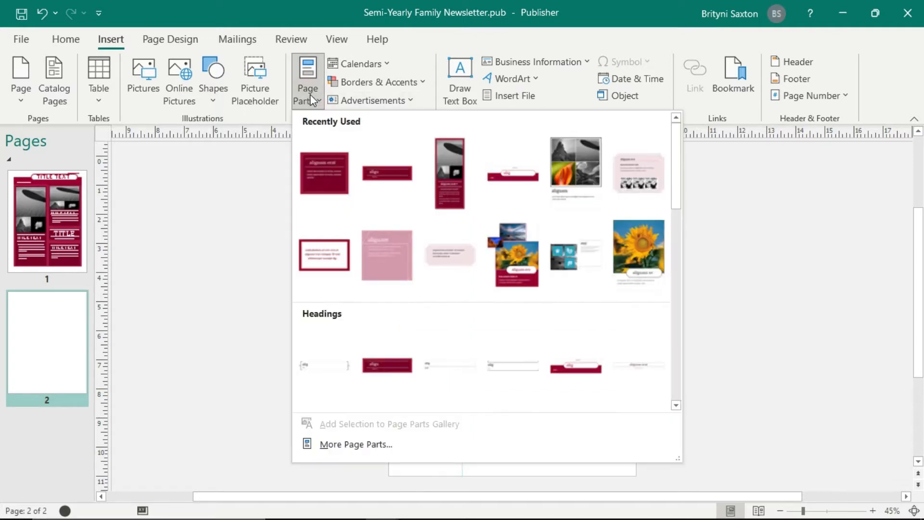
drag(677, 177, 693, 247)
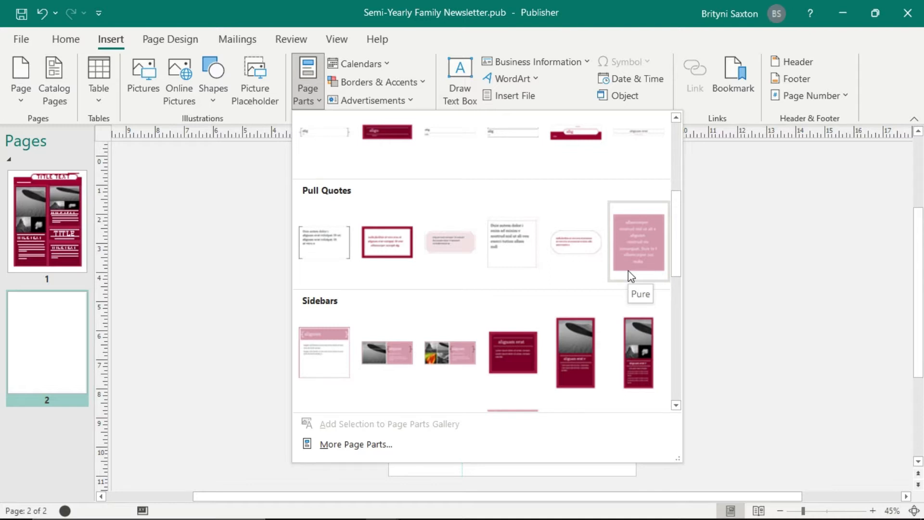
click(394, 255)
Step: Place the pull quote near the page's upper-left margin and resize it to about 2.33 x 1.38 in
drag(532, 334, 463, 230)
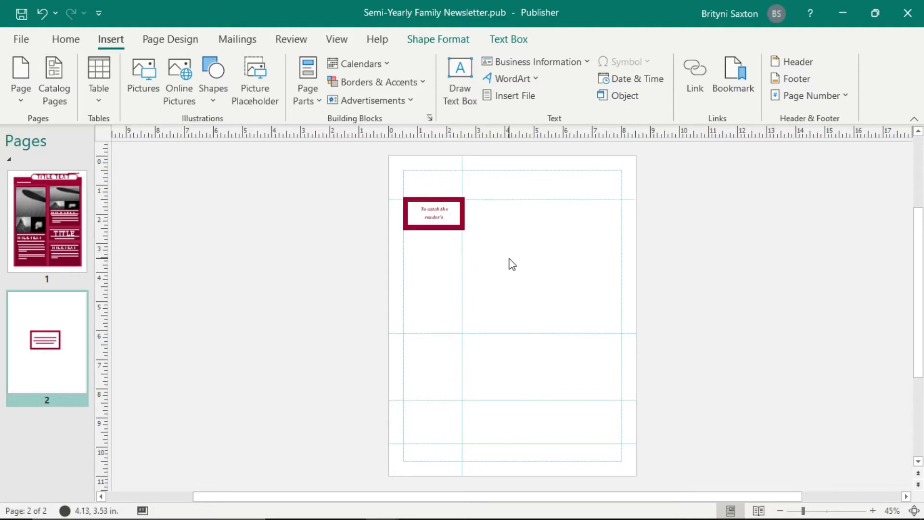
click(511, 279)
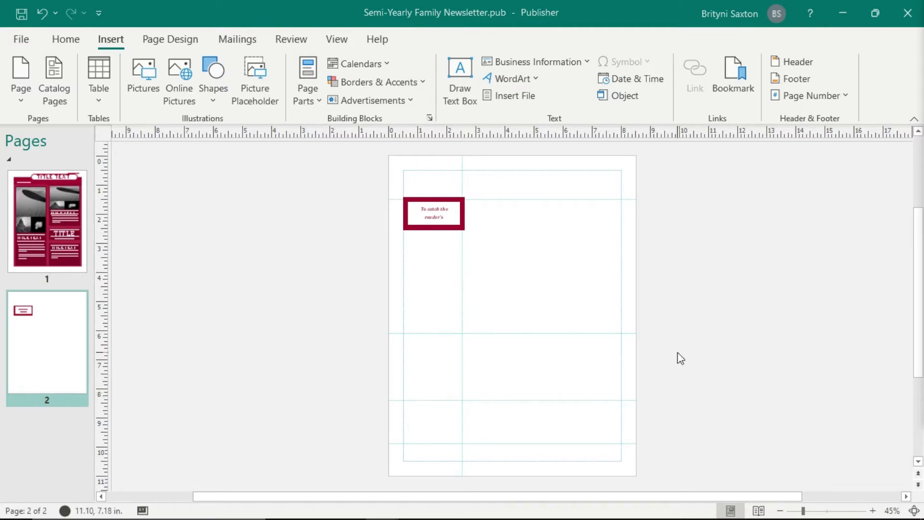
click(460, 227)
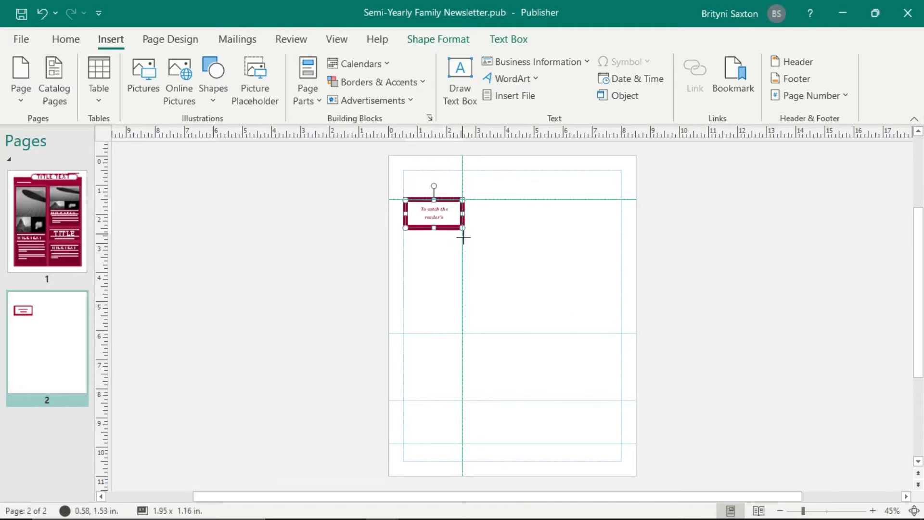
drag(463, 238, 480, 246)
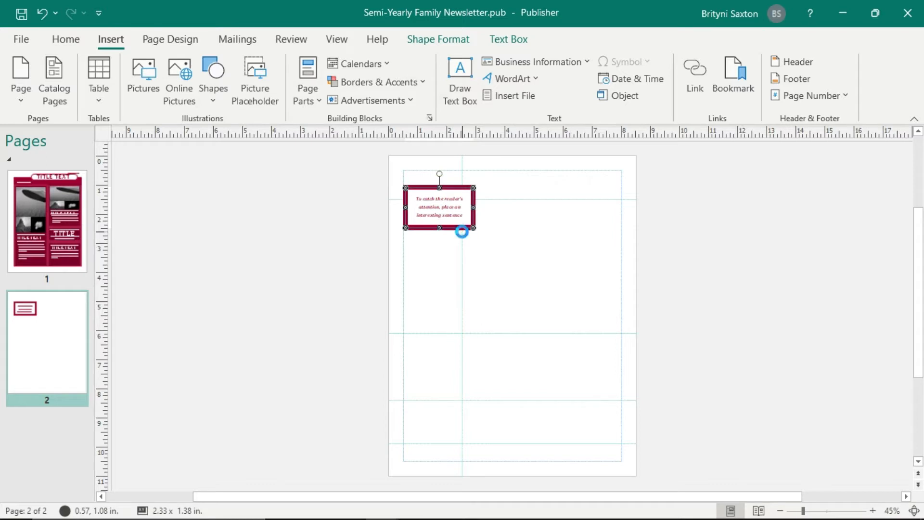
Step: Paste two copies of the pull quote and stack them below the original along the left margin
click(477, 269)
key(ctrl+v)
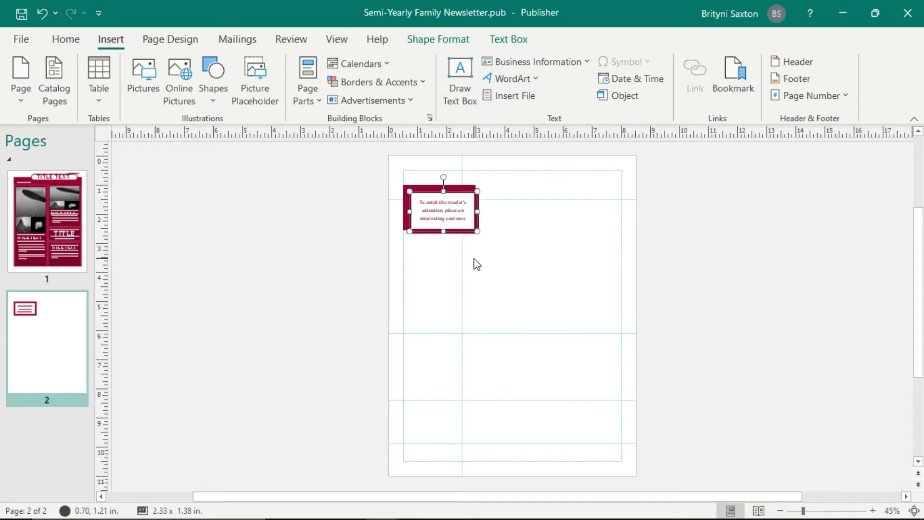
key(ctrl+v)
drag(458, 235, 448, 324)
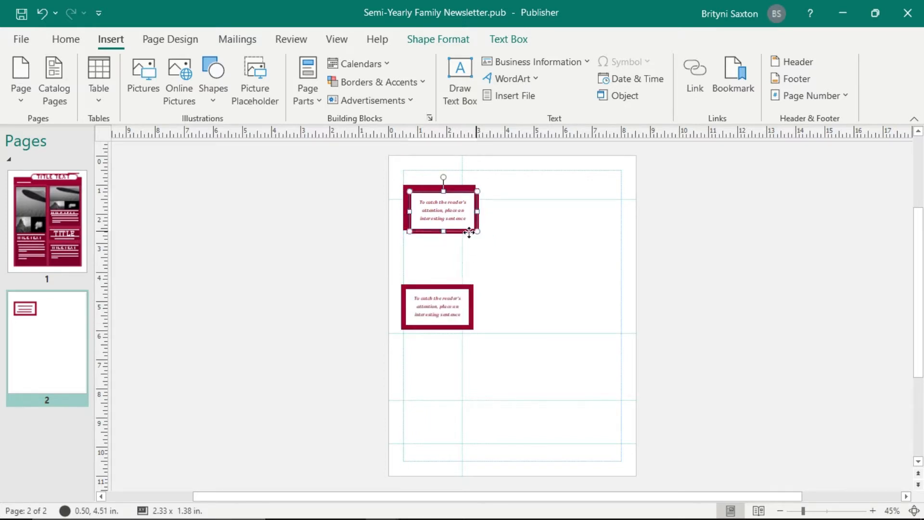
drag(470, 231, 465, 275)
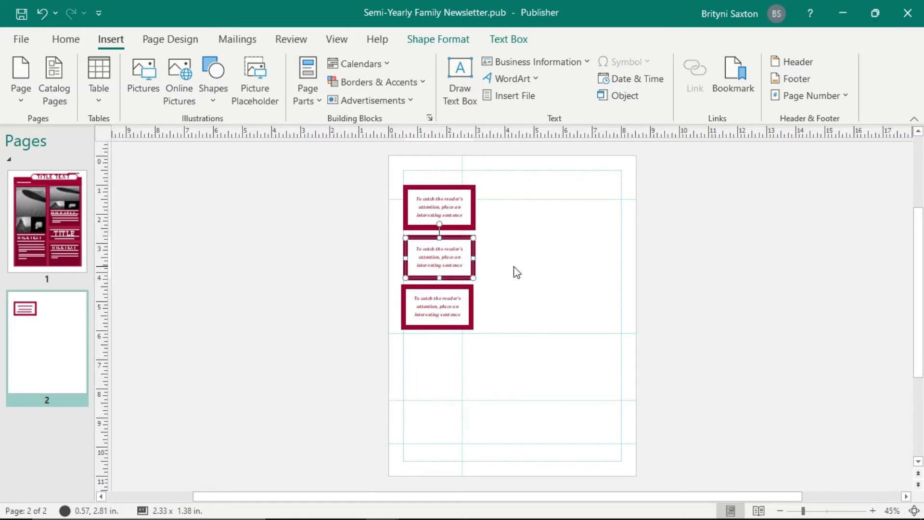
click(514, 270)
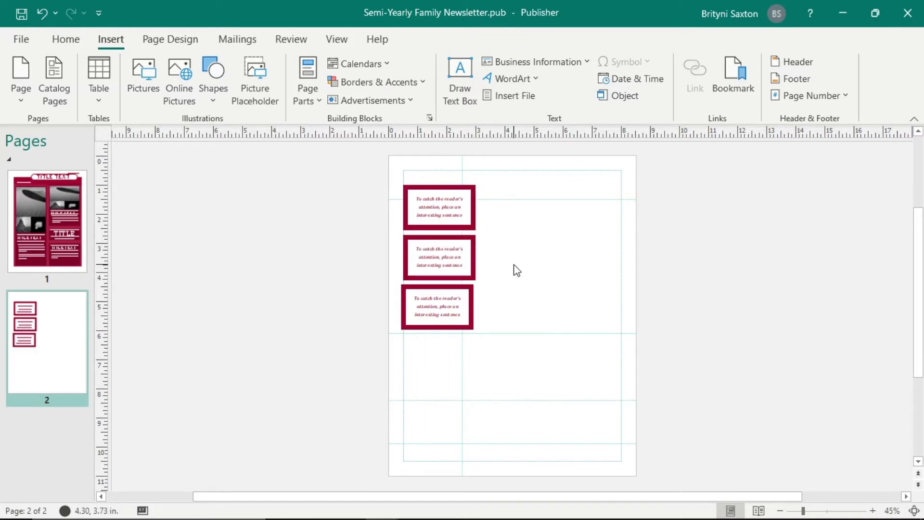
Step: Distribute the three pull quotes vertically and align them left
drag(396, 177, 487, 332)
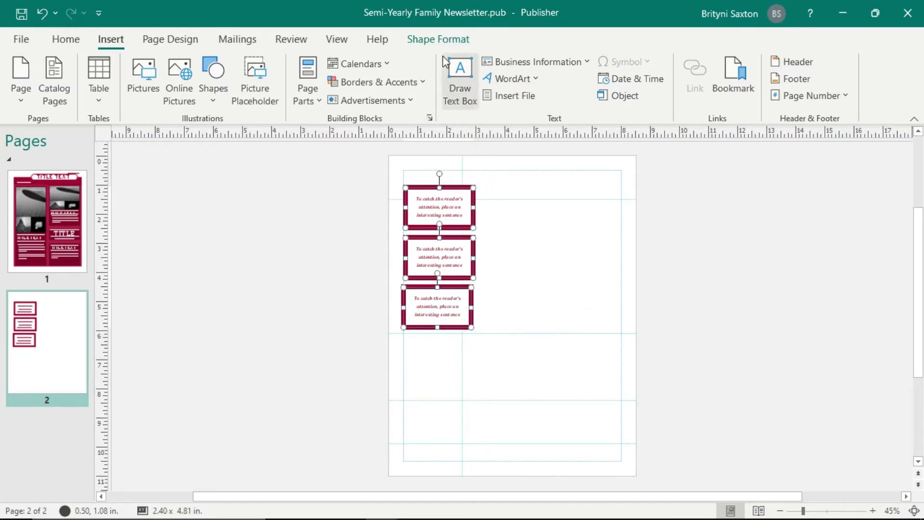
click(444, 43)
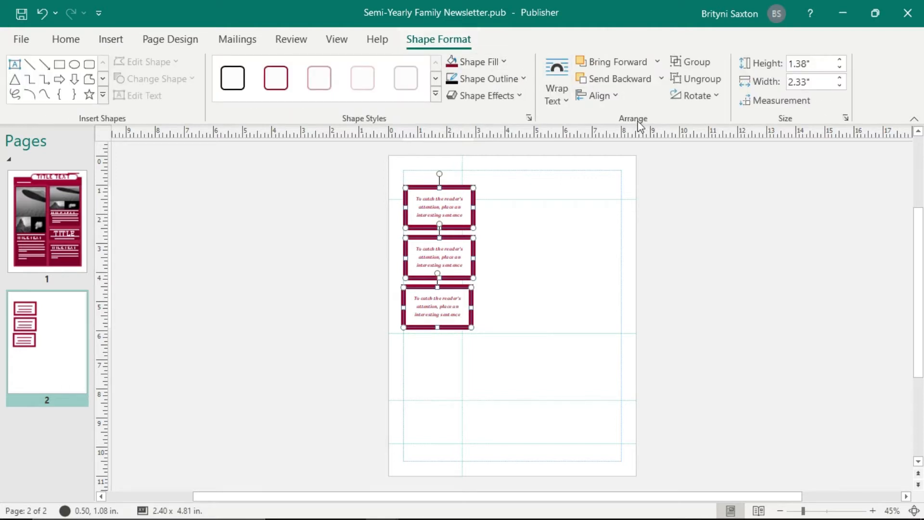
click(614, 97)
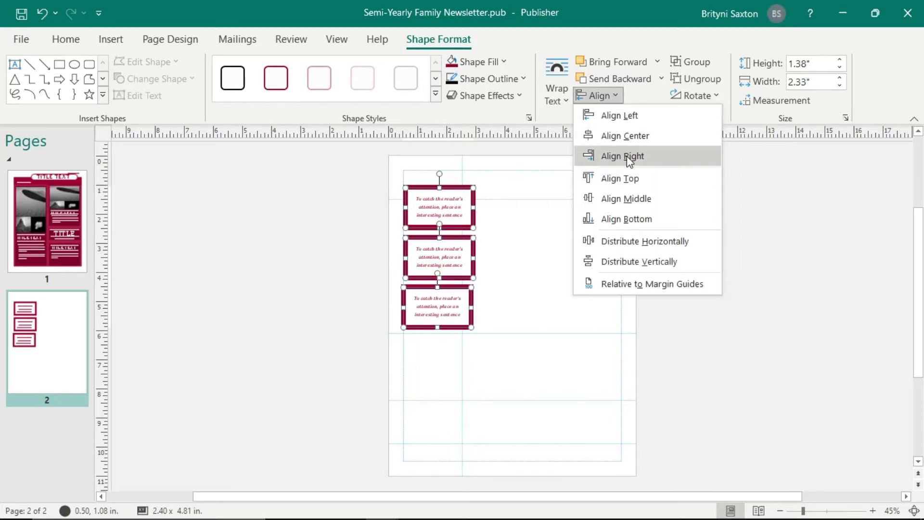
click(700, 263)
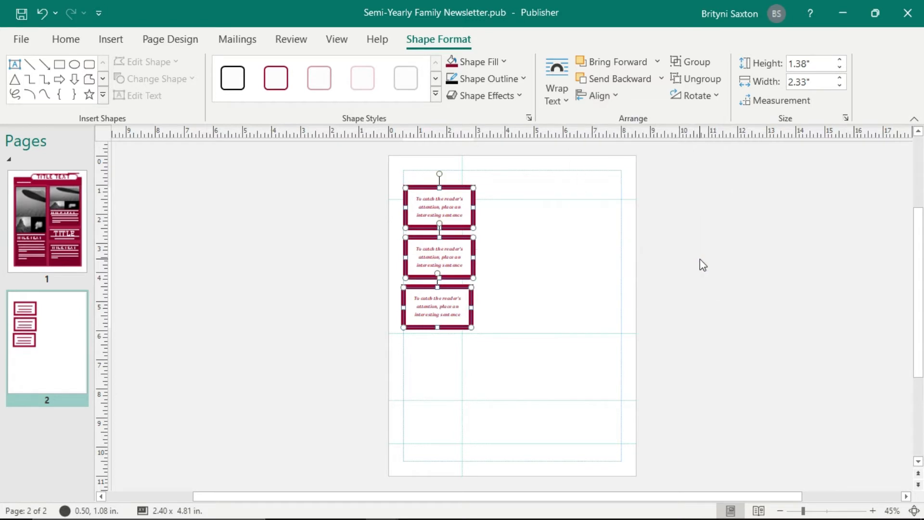
click(598, 95)
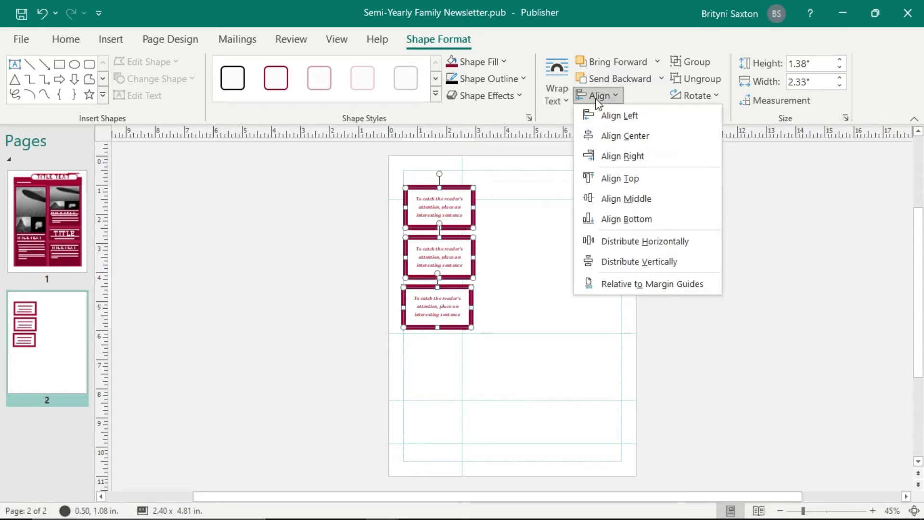
click(618, 119)
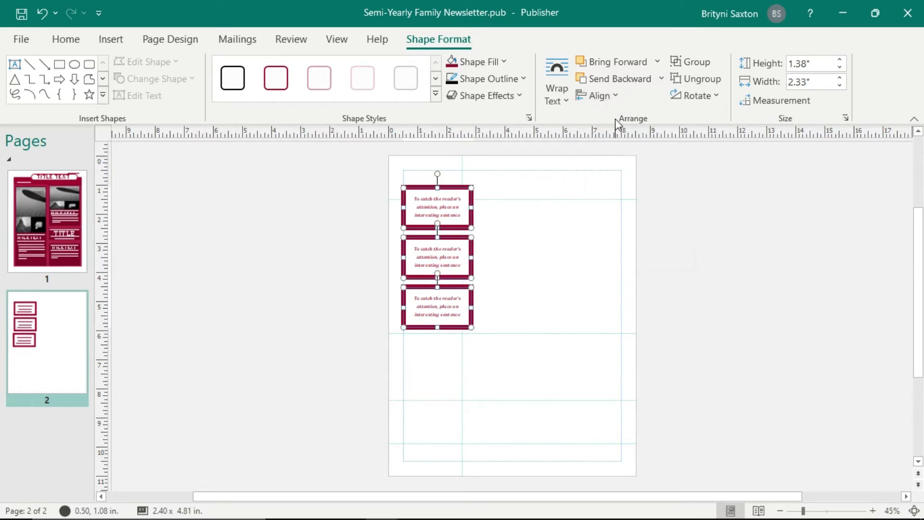
click(724, 317)
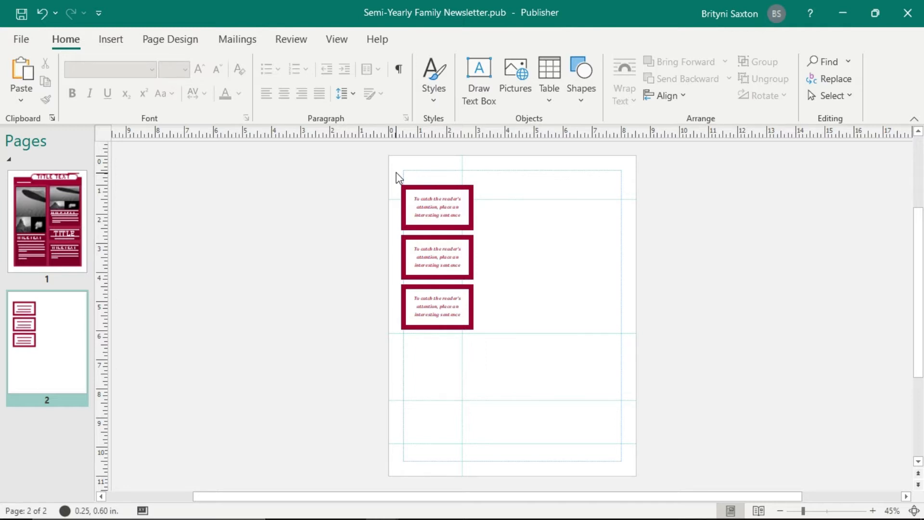
Step: Group the three stacked pull quotes into one object
drag(397, 174, 487, 348)
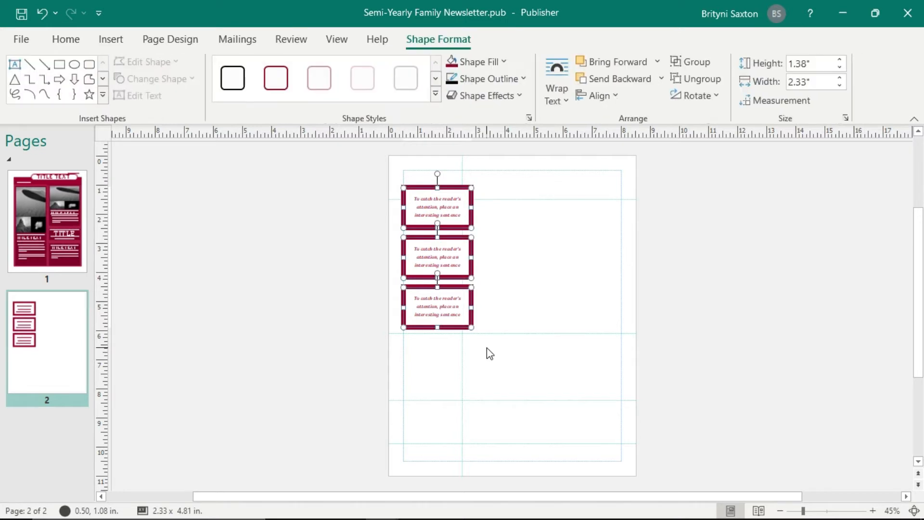
click(702, 64)
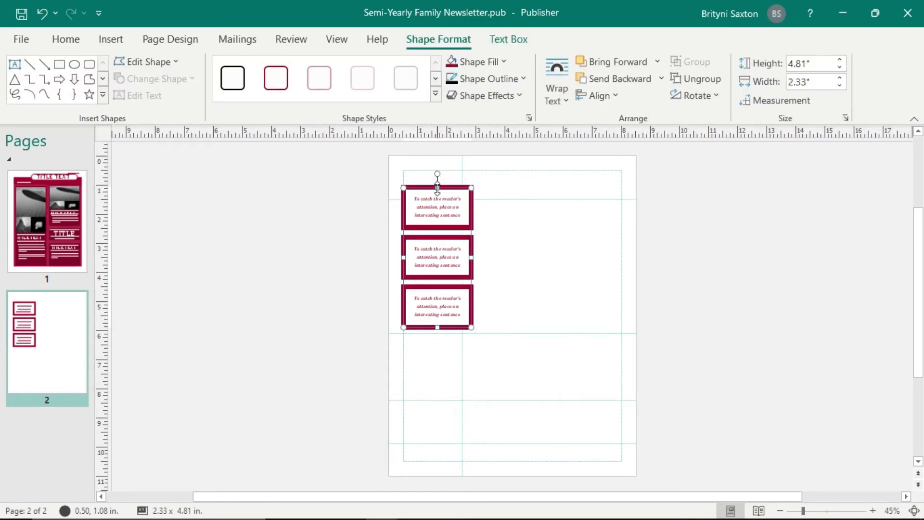
Step: Try selecting the individual quotes inside the group and moving the group slightly, and undo the move
click(437, 207)
click(450, 258)
click(450, 308)
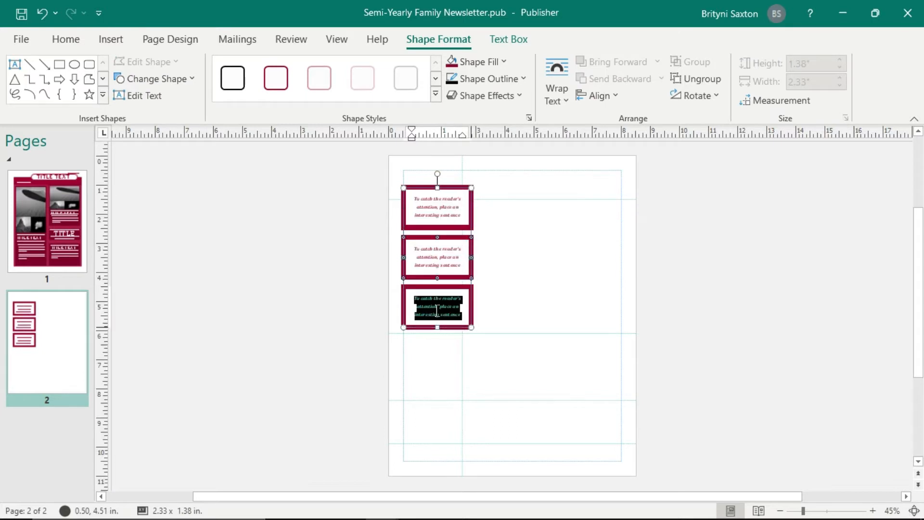
click(456, 327)
drag(533, 332, 456, 322)
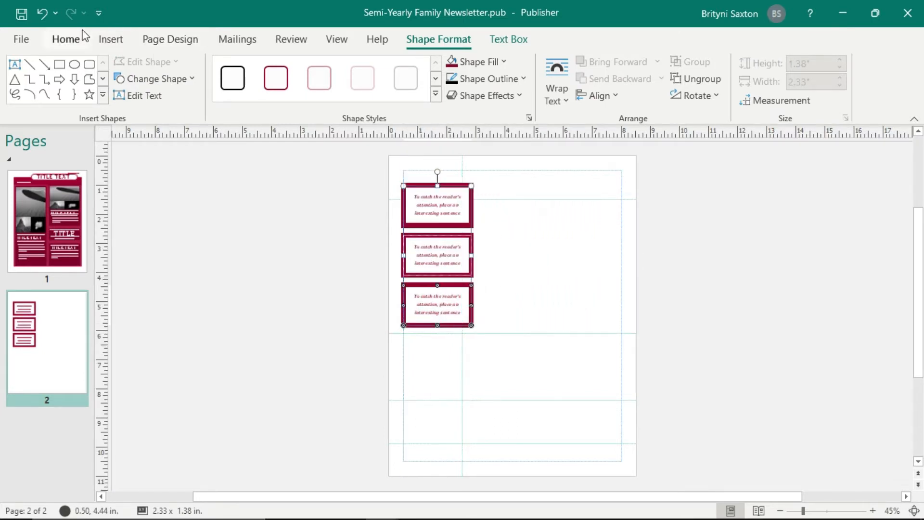
click(42, 13)
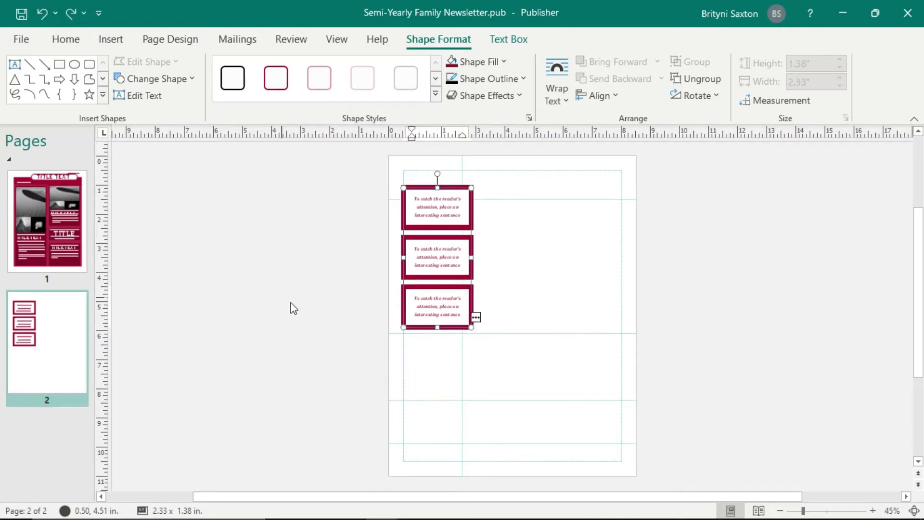
click(347, 324)
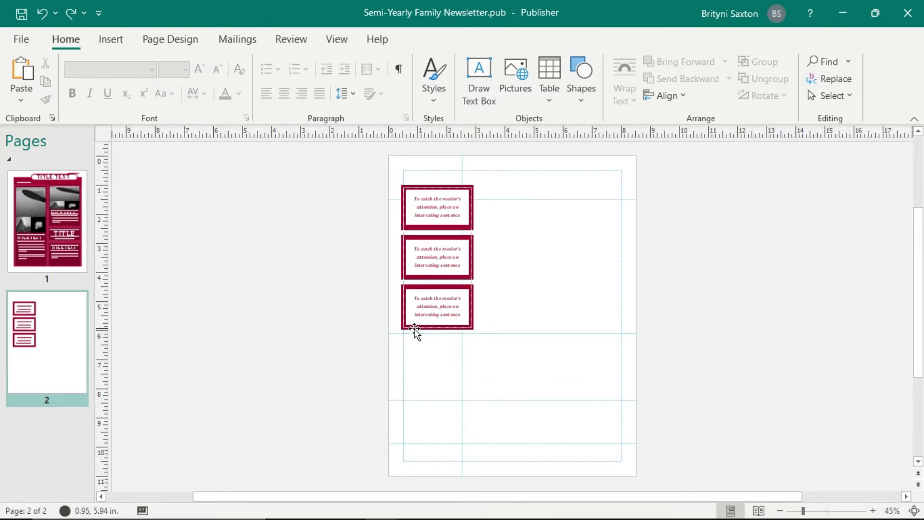
click(125, 39)
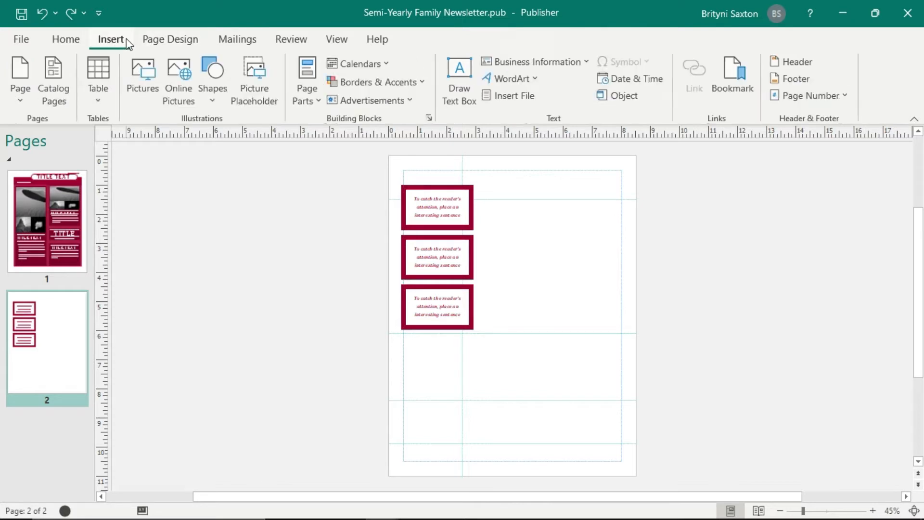
click(315, 101)
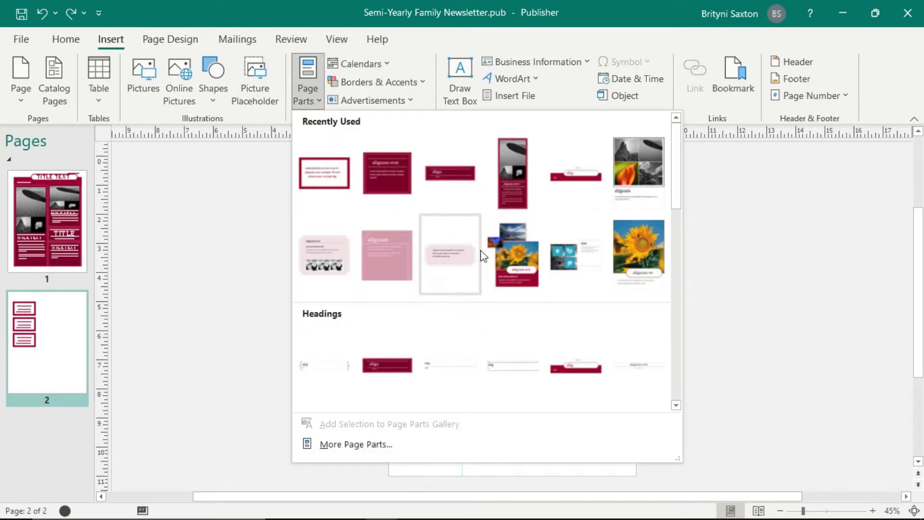
drag(676, 174, 691, 301)
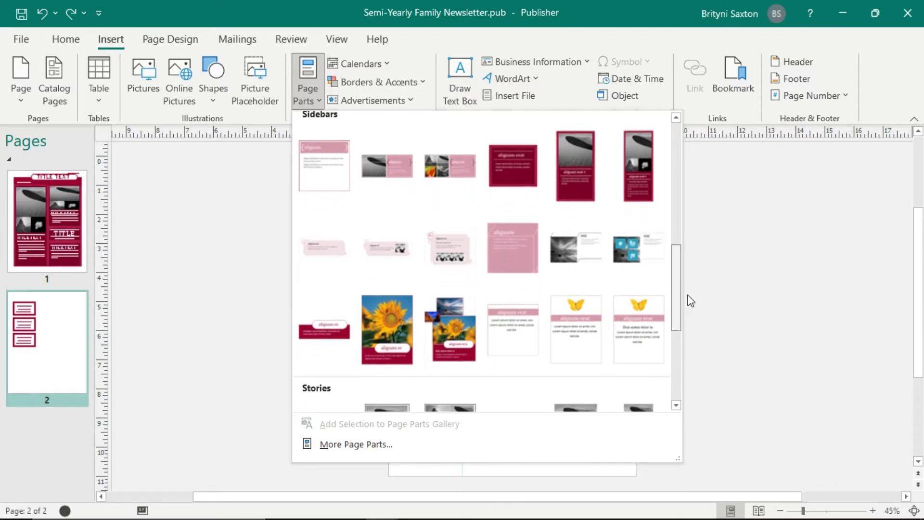
click(447, 247)
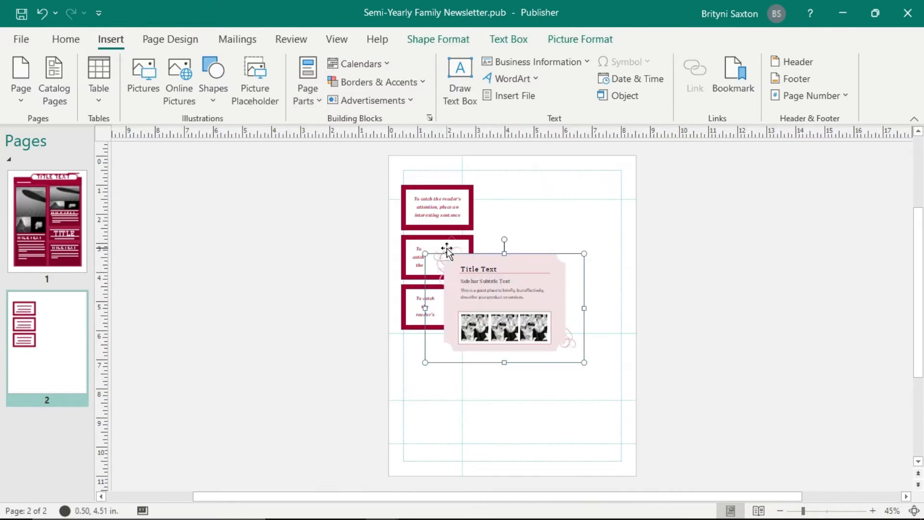
drag(554, 264, 631, 235)
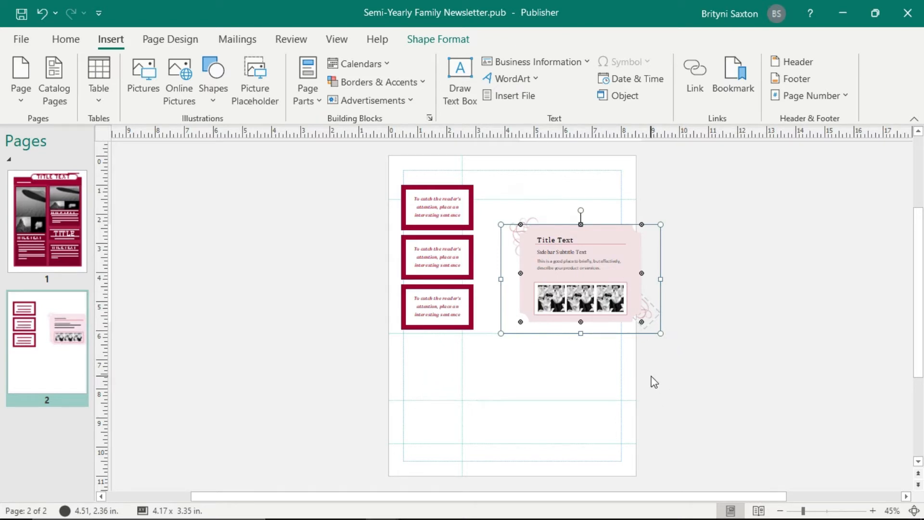
key(Delete)
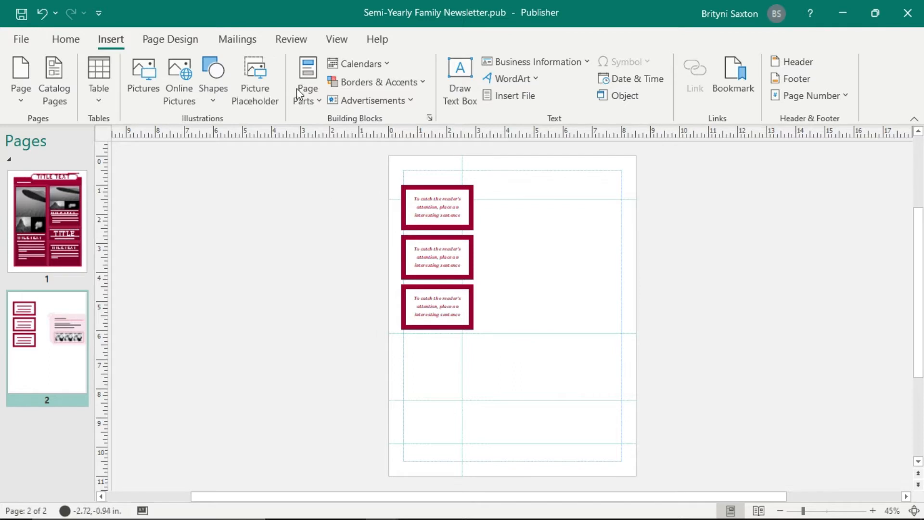
Step: Insert the pink story page part with a row of three pictures on page 2
click(314, 111)
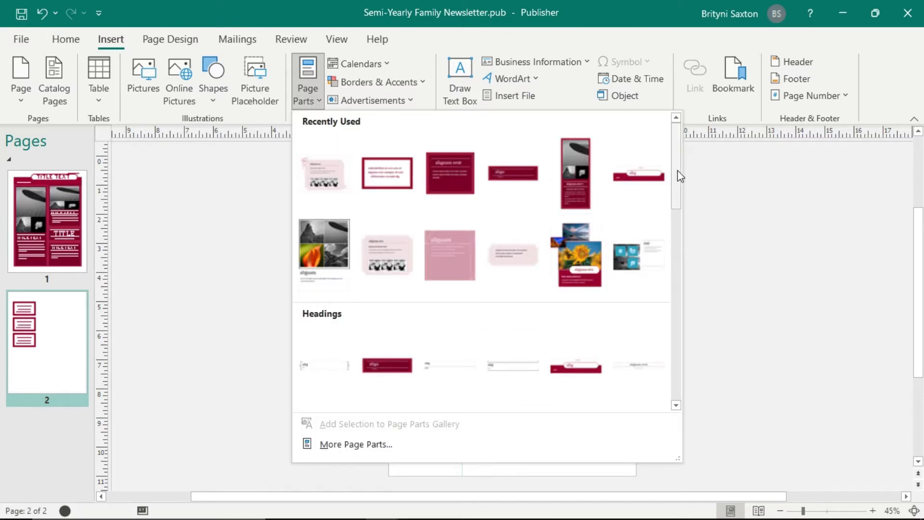
drag(677, 173, 741, 370)
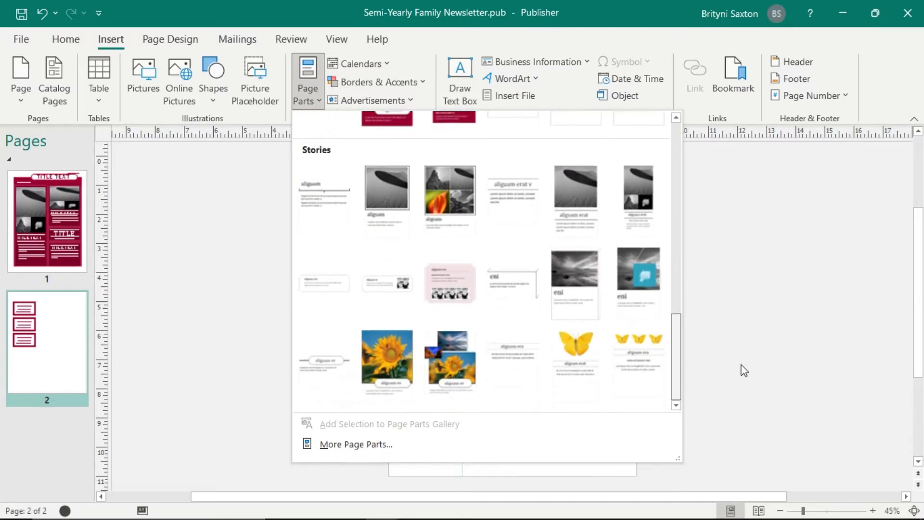
click(464, 300)
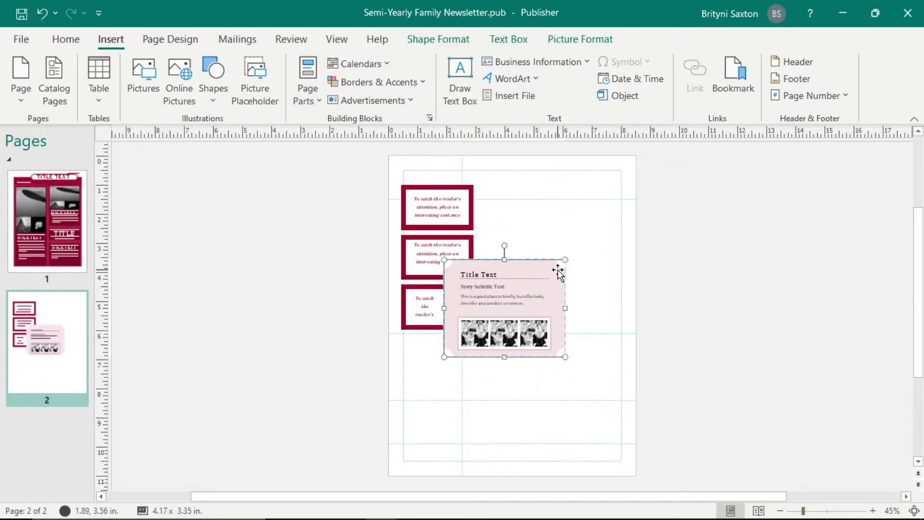
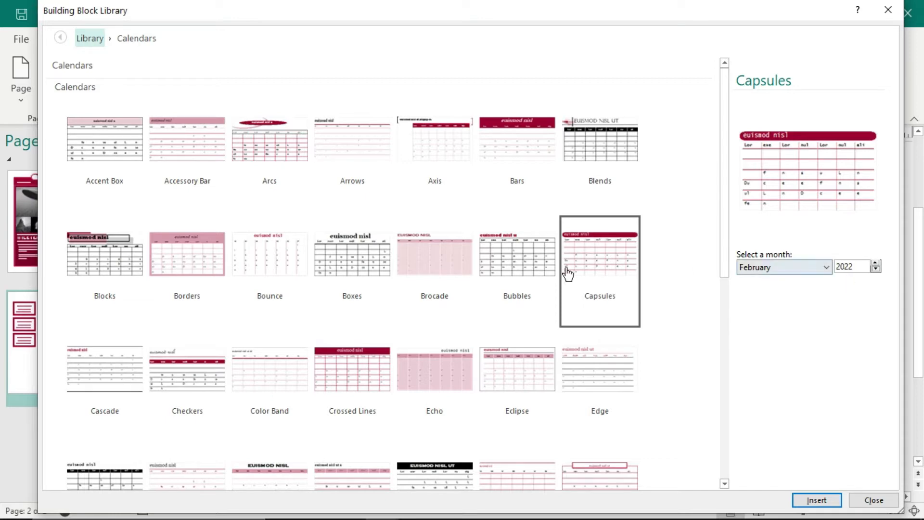
Step: Browse the calendar designs and preview several, including Borders, Echo, Crossed Lines, Perforation, Simple Divider, Refined and Straight Edge
click(201, 305)
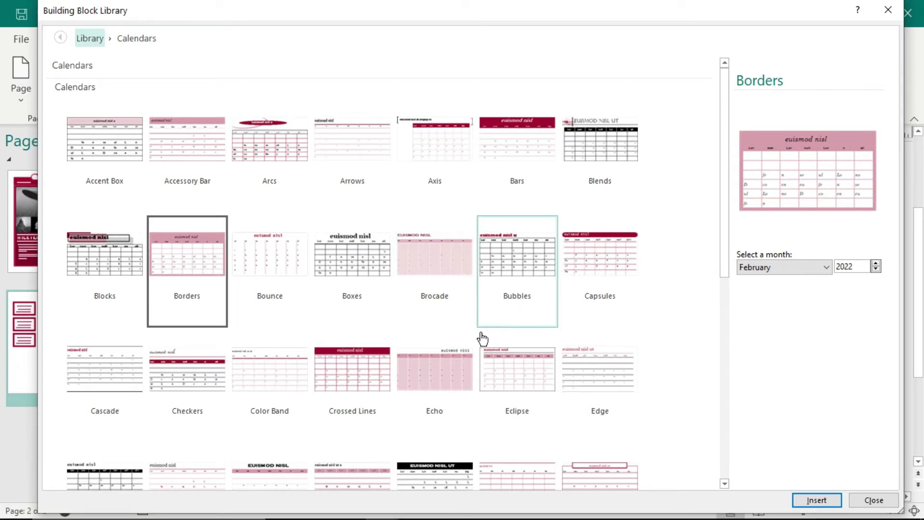
click(453, 406)
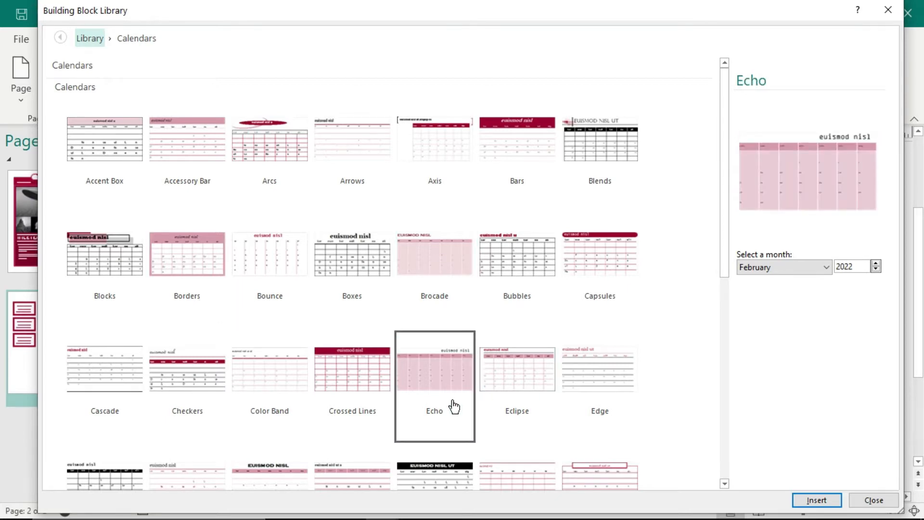
click(331, 412)
scroll(284, 364, down, 2)
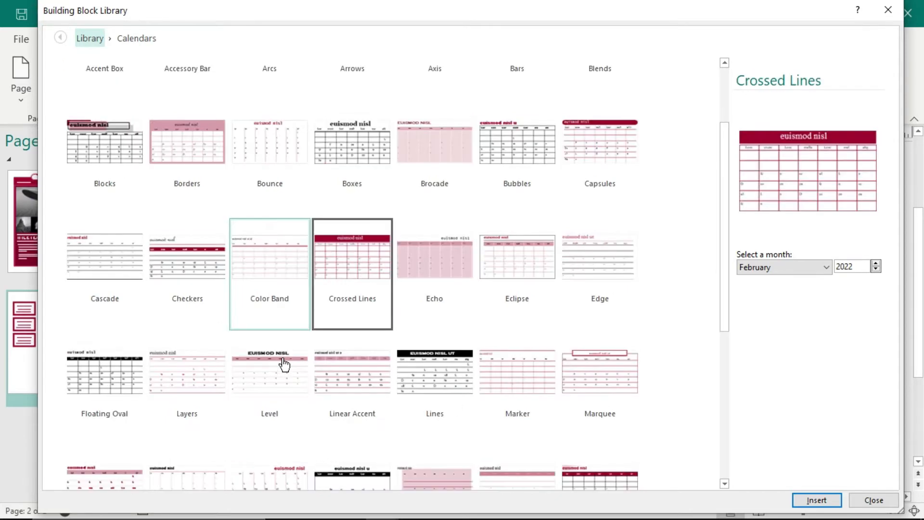
scroll(284, 364, down, 2)
scroll(284, 363, down, 2)
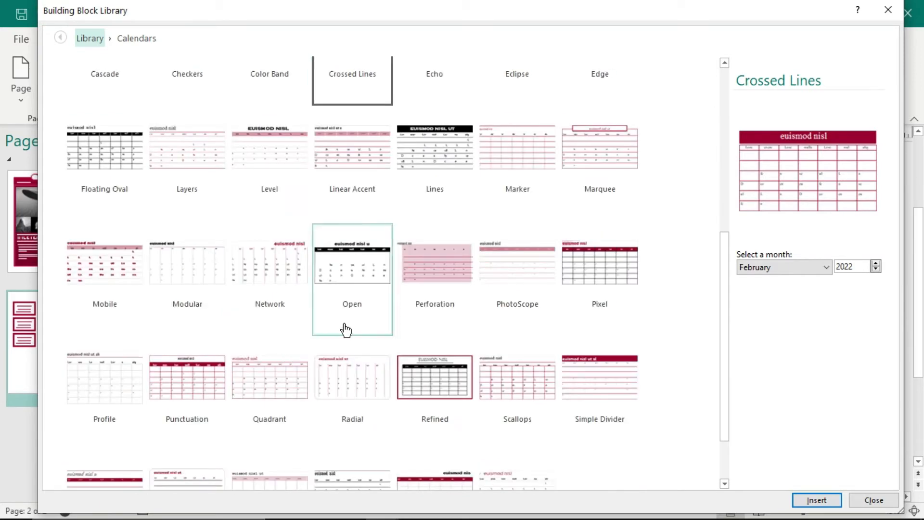
click(413, 304)
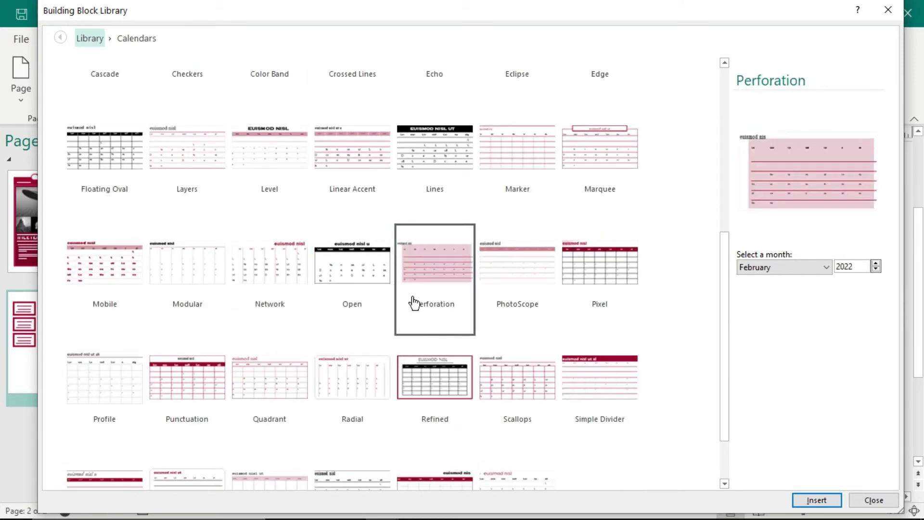
click(616, 427)
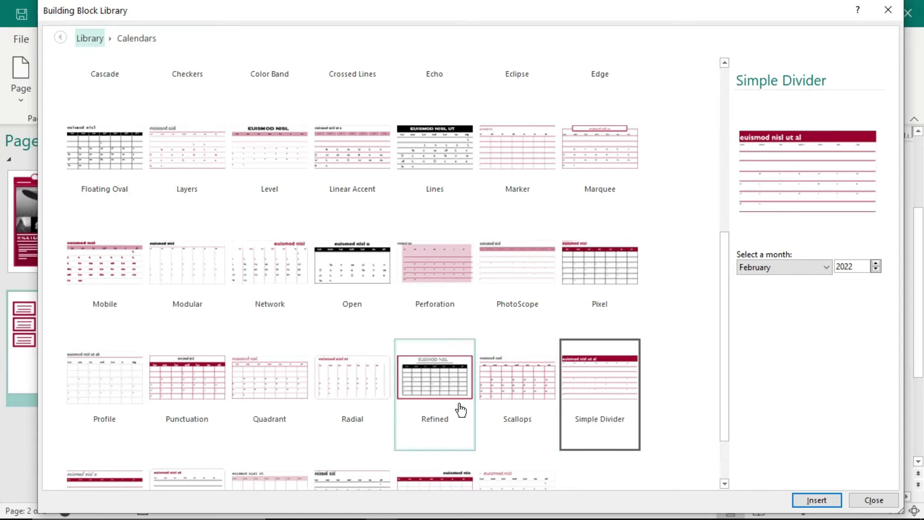
click(433, 423)
scroll(316, 346, down, 2)
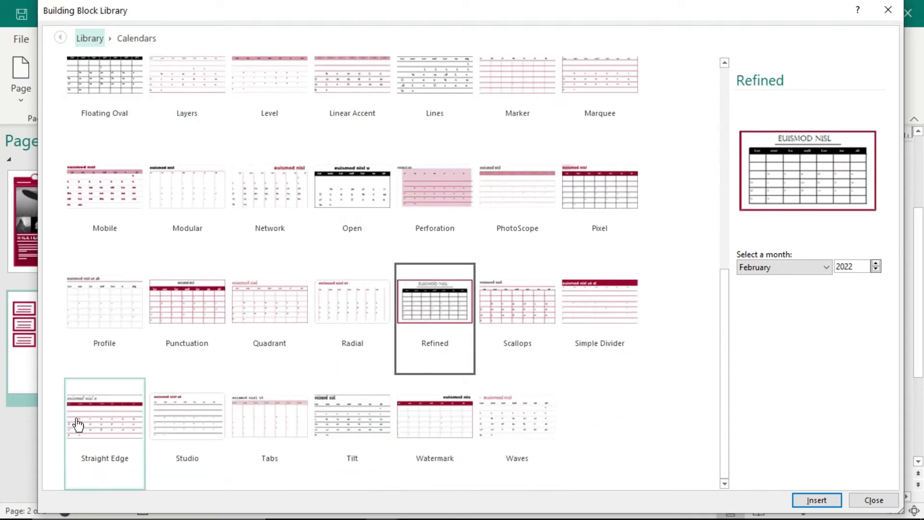
click(79, 438)
scroll(201, 360, up, 2)
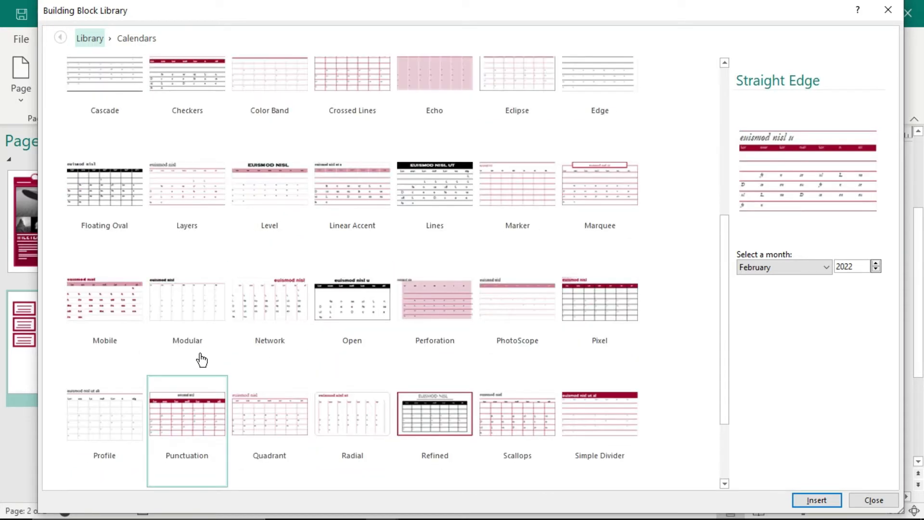
scroll(201, 360, up, 4)
Step: Insert the Borders calendar for August 2022 and fit it below the quotes and story on page 2, about 7.12 x 3.40 in
click(183, 220)
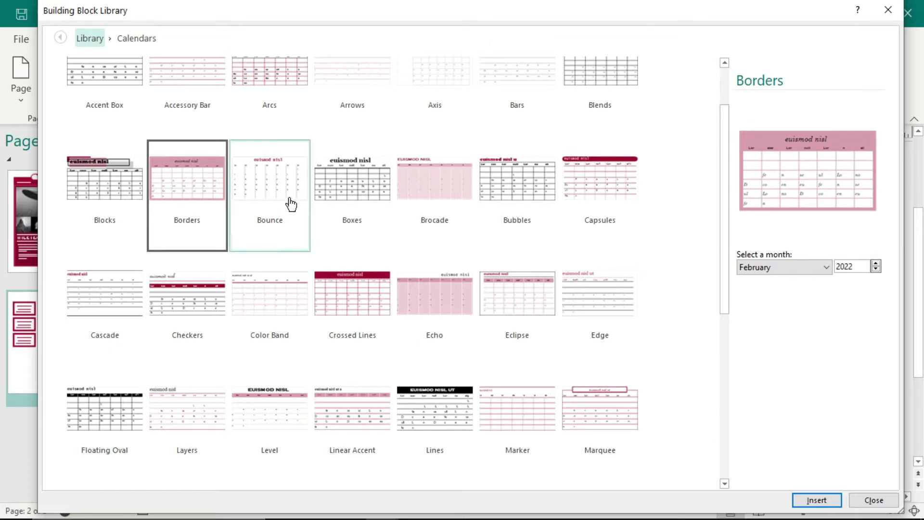
click(827, 270)
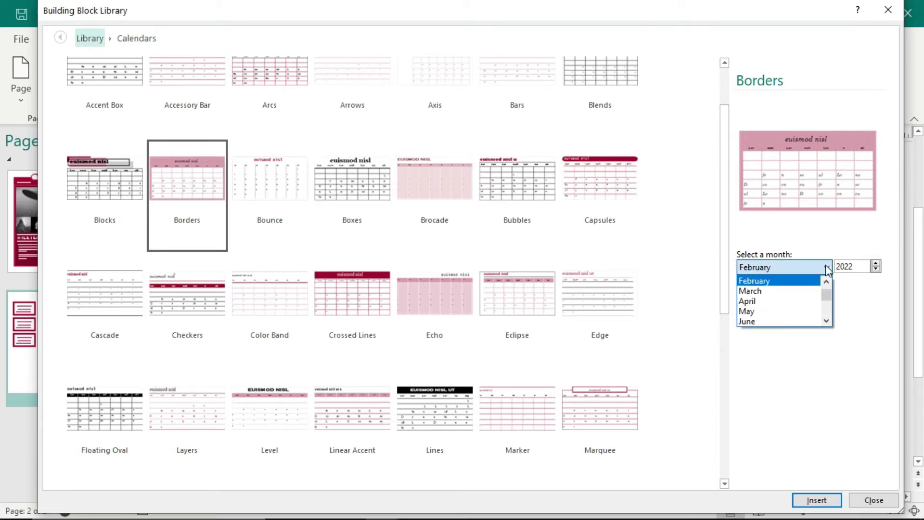
click(827, 320)
click(826, 320)
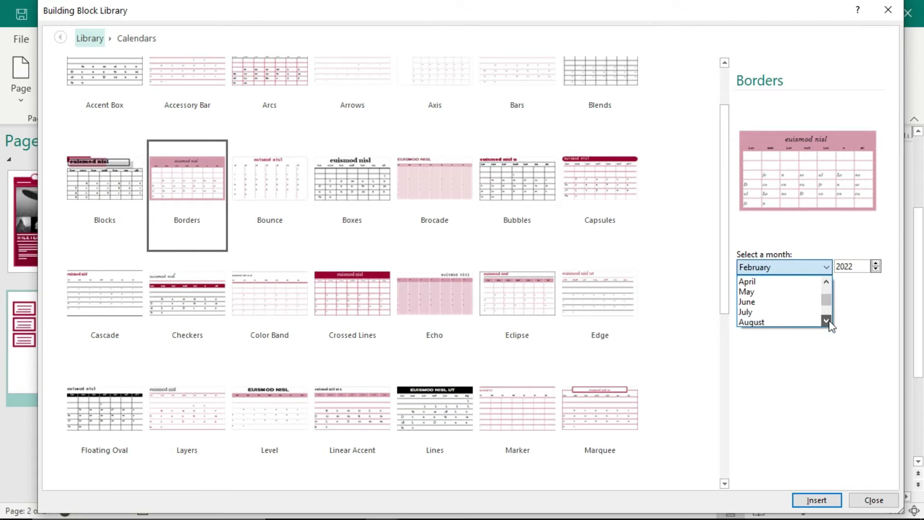
click(827, 320)
click(800, 314)
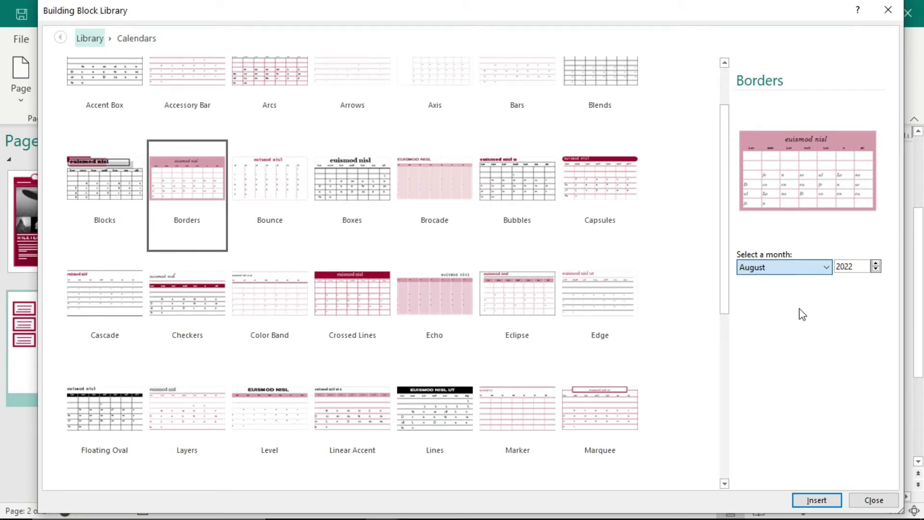
click(835, 501)
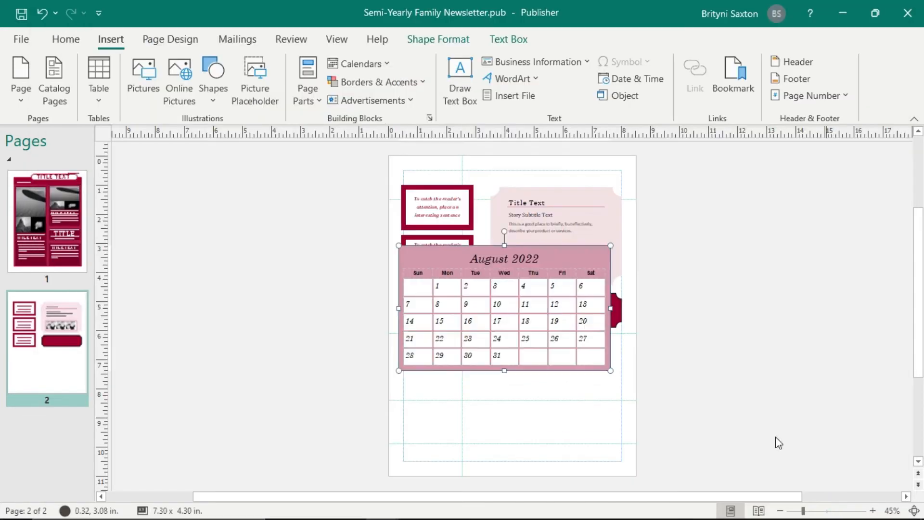
drag(593, 247, 592, 334)
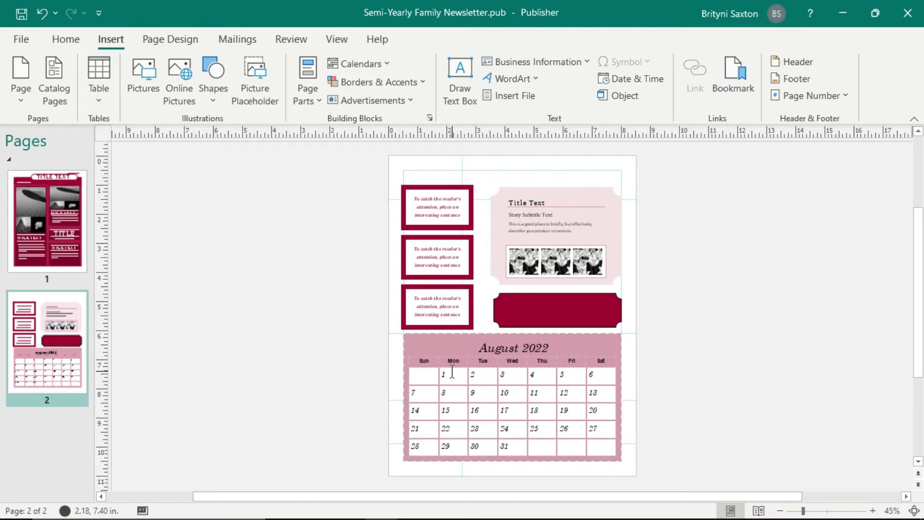
Step: Try selecting the calendar's day cells and deleting all the date numbers, and undo the deletion
click(452, 372)
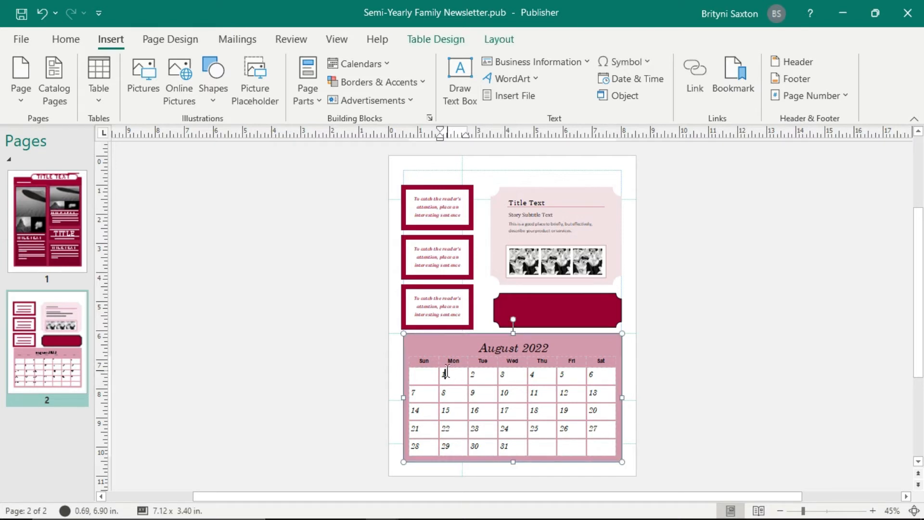
drag(454, 374, 476, 393)
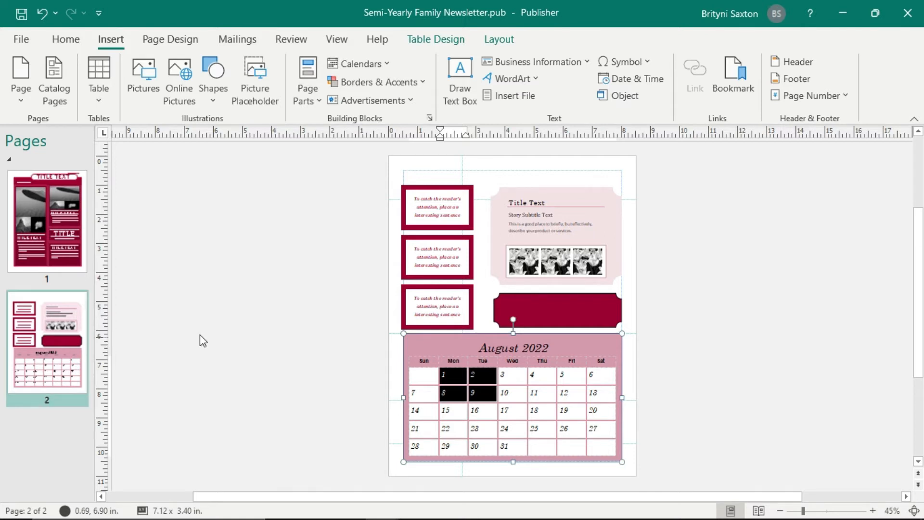
click(730, 402)
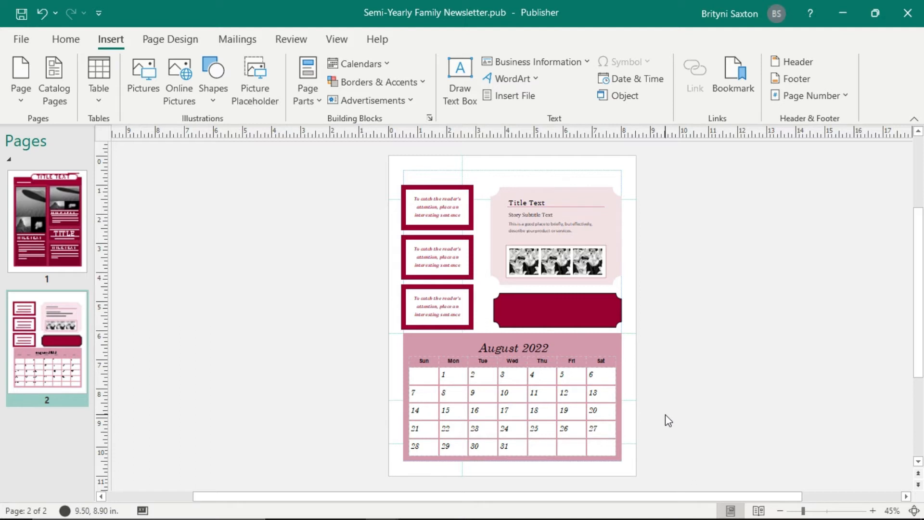
drag(426, 375, 600, 447)
key(Delete)
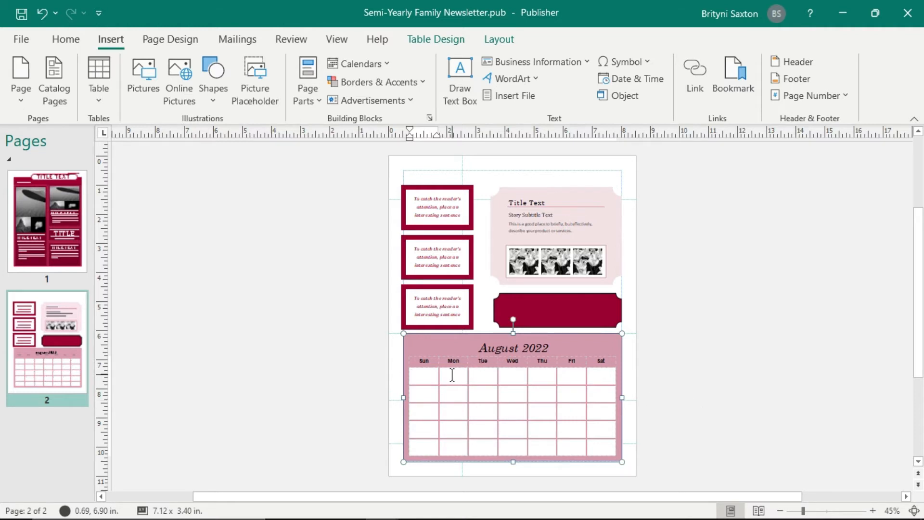
key(ctrl+z)
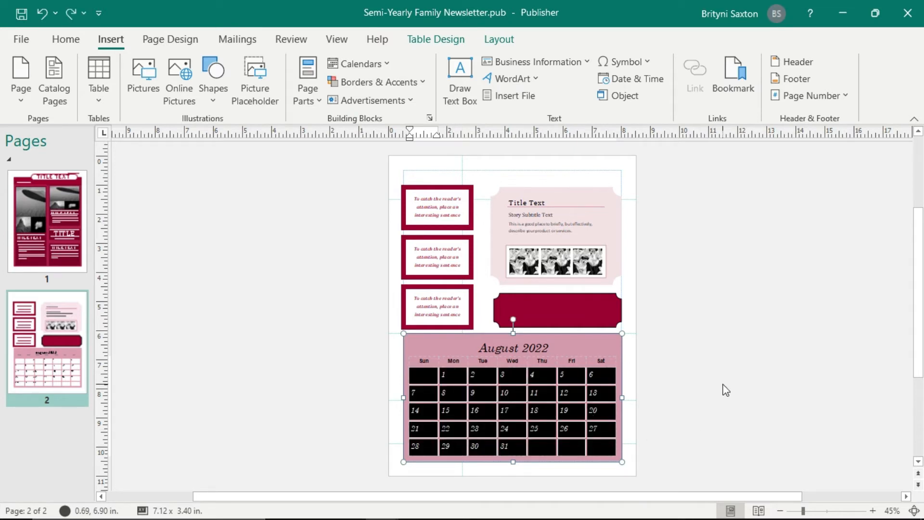
click(730, 399)
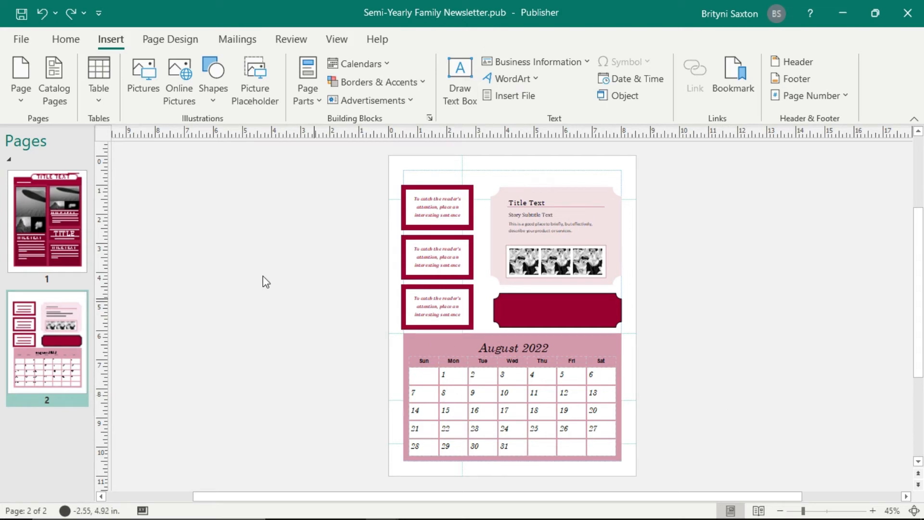
Step: View page 1, return to page 2 and switch the layout to Two-Page Spread
click(68, 227)
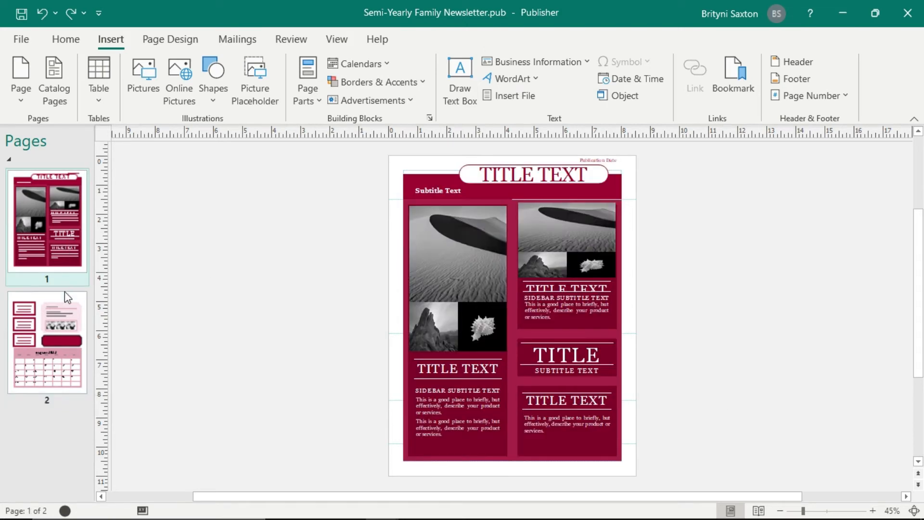
click(66, 355)
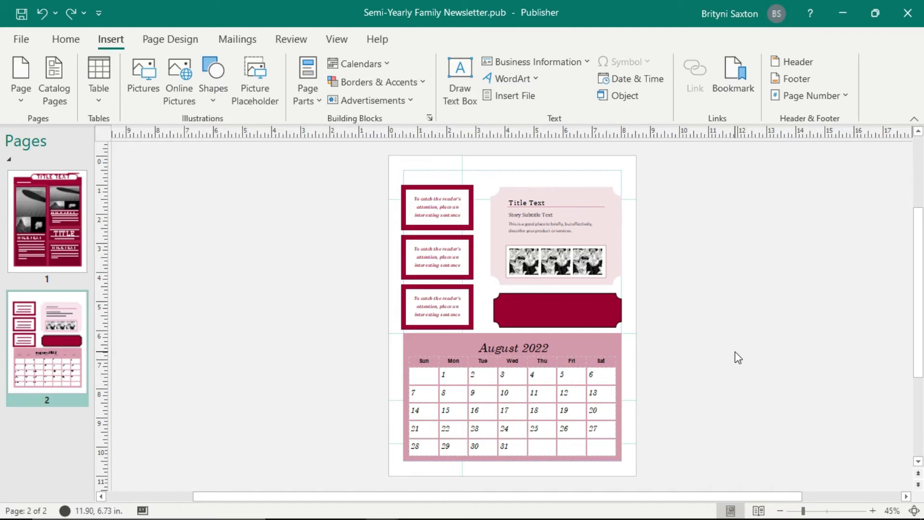
click(333, 39)
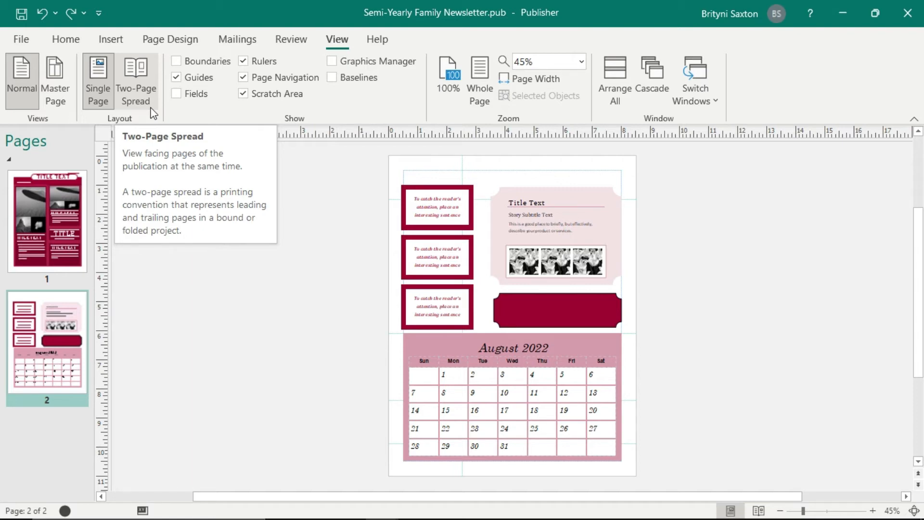
click(151, 108)
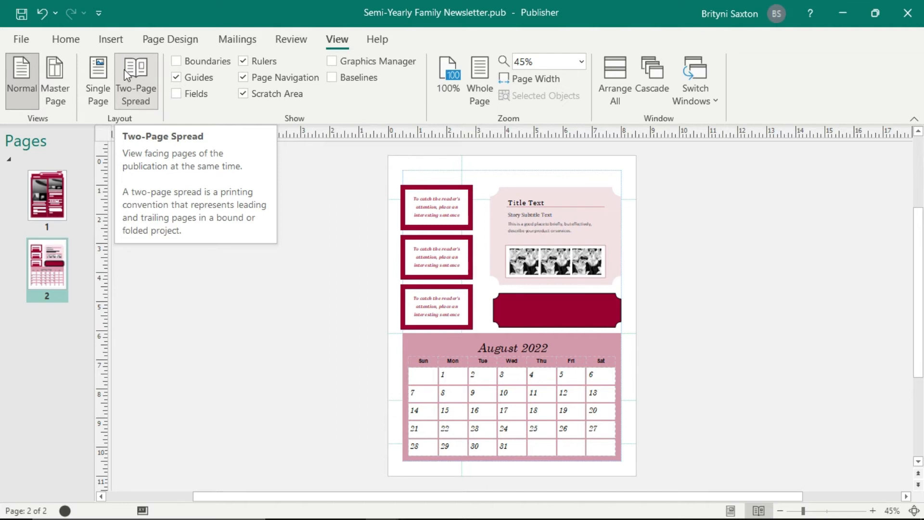
Step: Insert a blank page after page 2
click(111, 44)
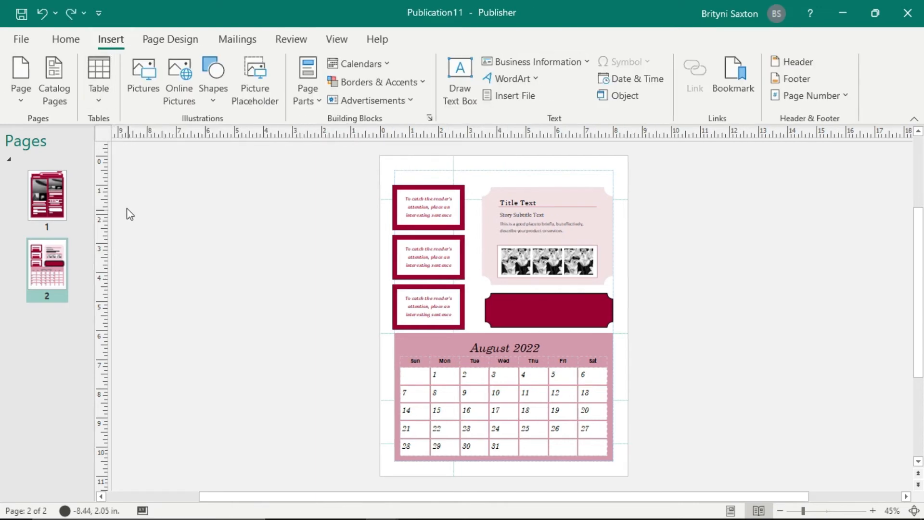
click(19, 97)
click(48, 120)
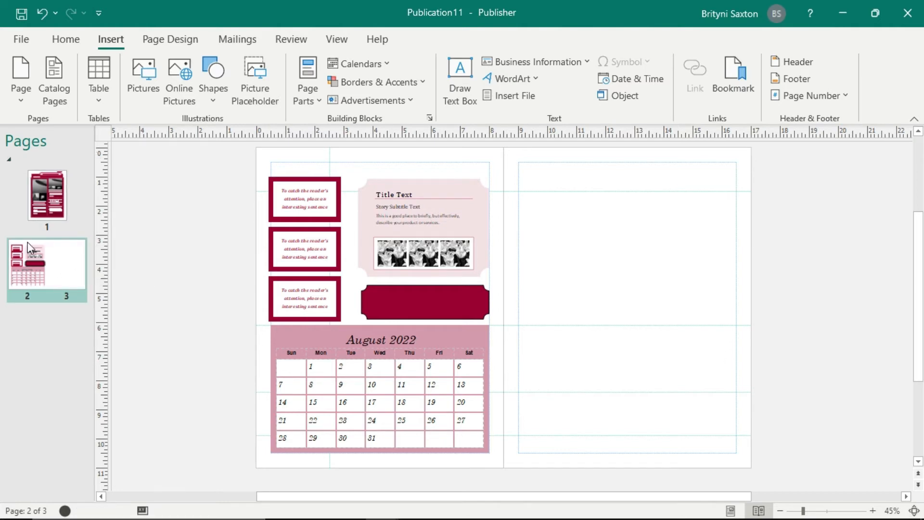
Step: Move only the left page of the spread, the one with the calendar, after page 3
right_click(59, 266)
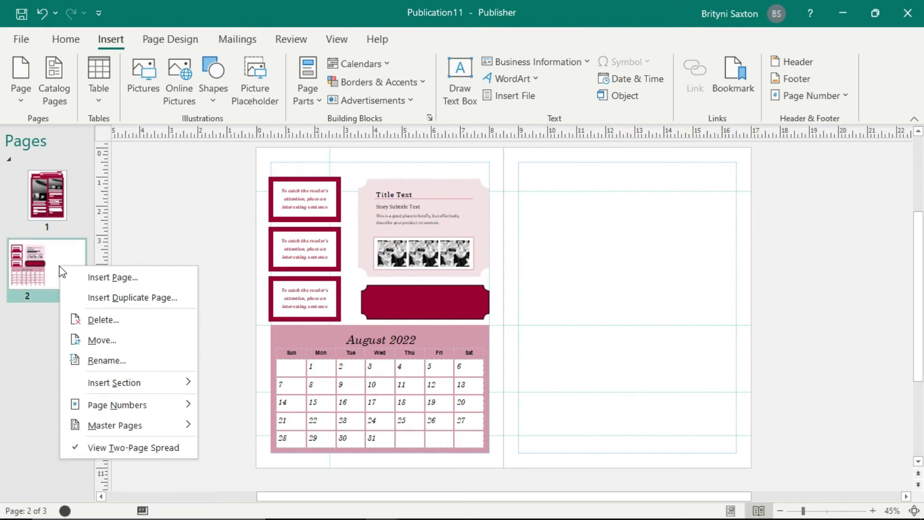
click(139, 343)
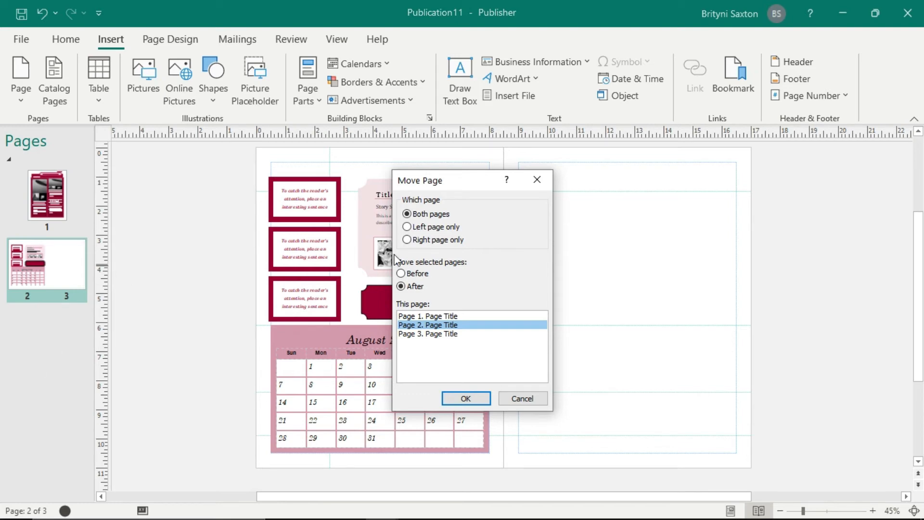
click(404, 226)
click(461, 332)
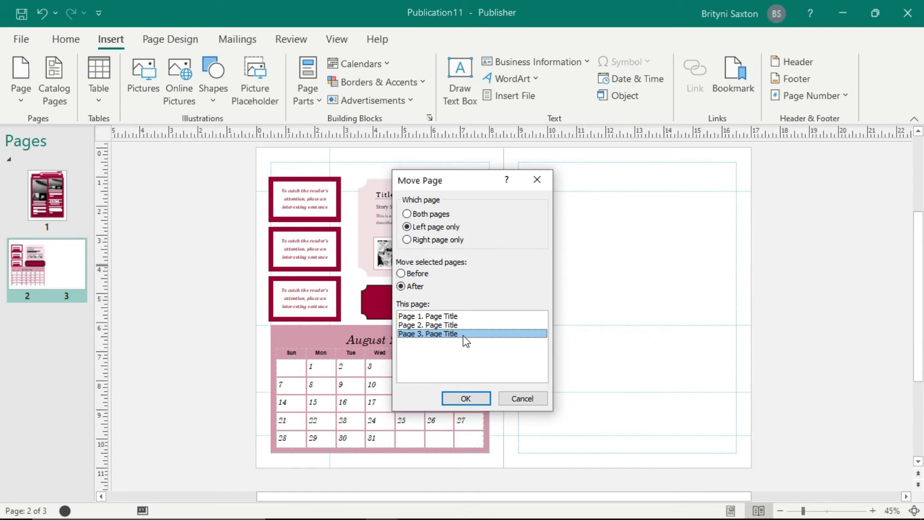
click(472, 398)
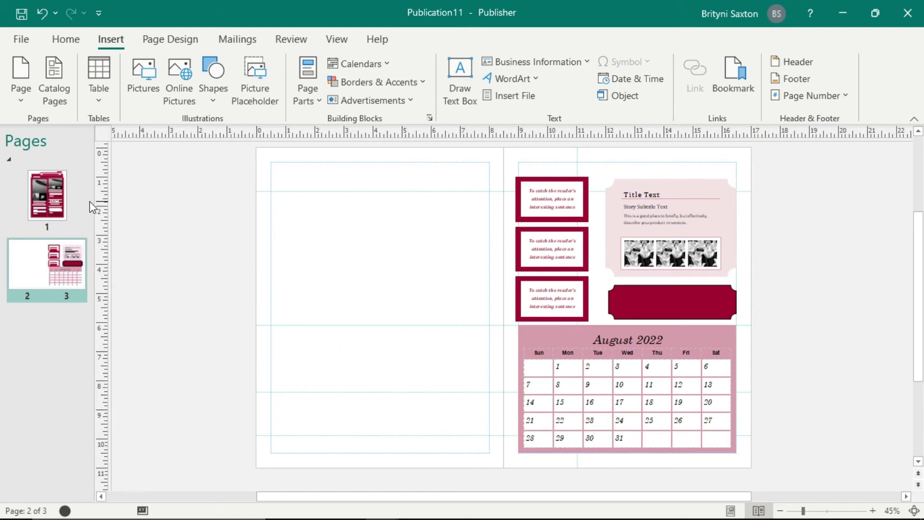
Step: Move page 1 after page 2 and accept splitting up the two-page spread
click(48, 197)
right_click(49, 198)
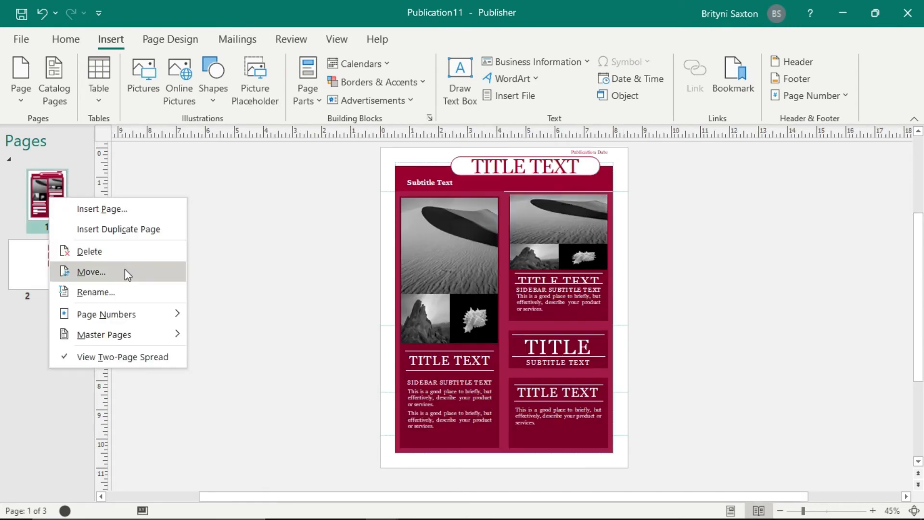
click(92, 272)
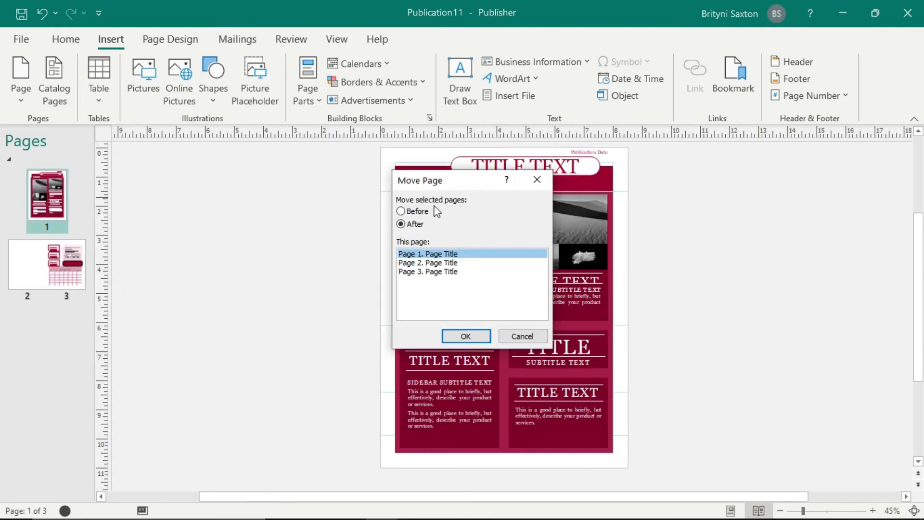
click(448, 263)
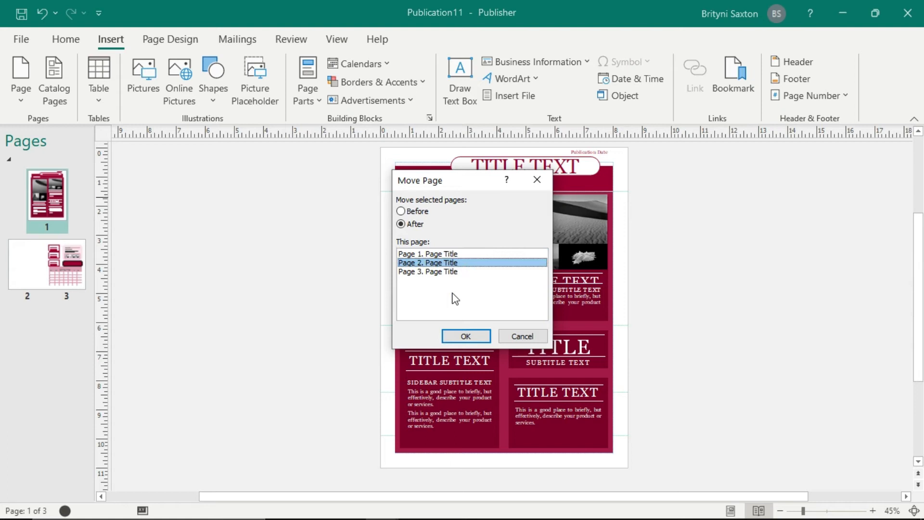
click(472, 339)
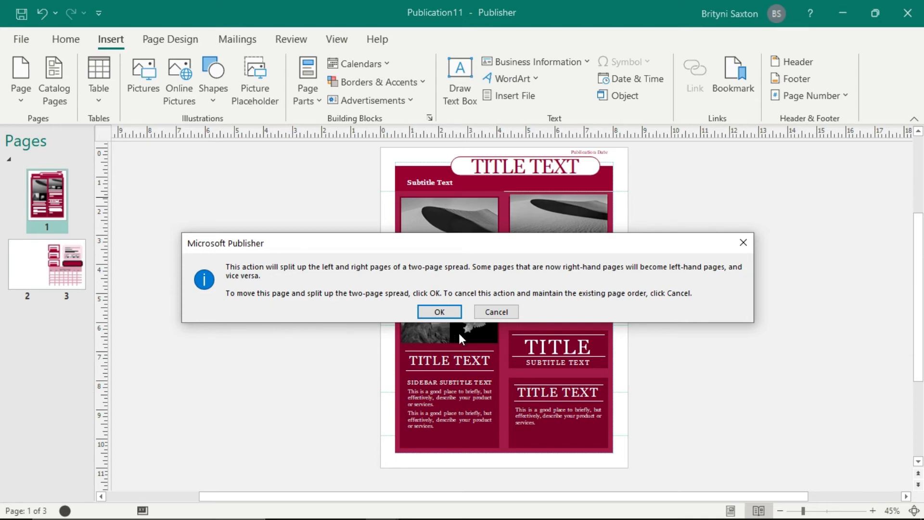
click(448, 312)
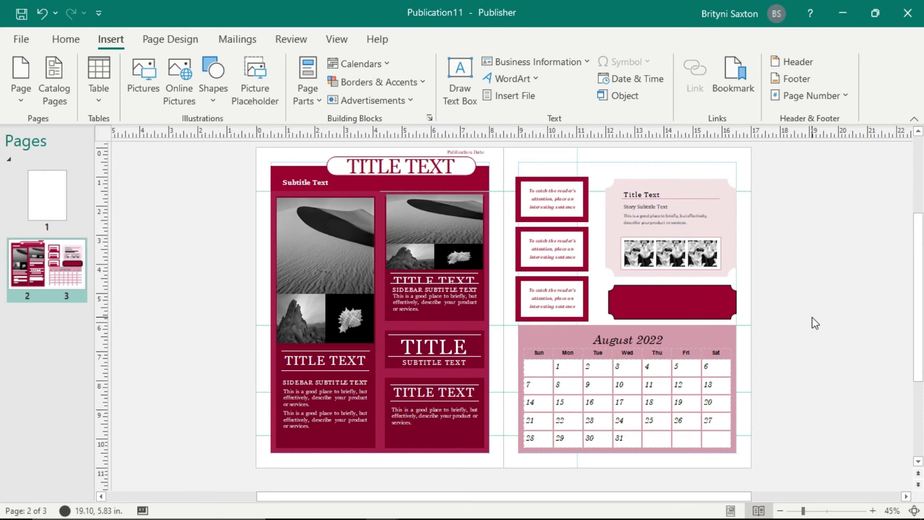
Step: Set the two-page spread's background to a picture or texture fill and open the stock image library as its picture source
scroll(795, 297, up, 1)
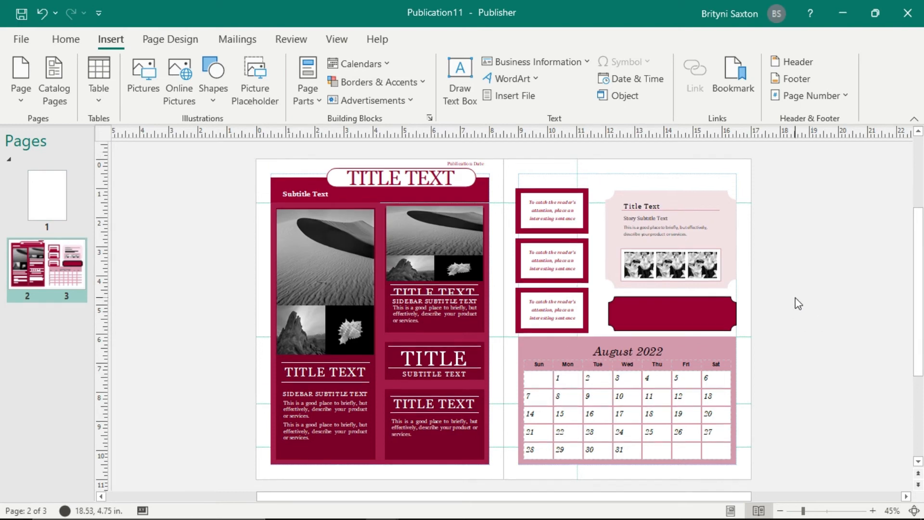
scroll(795, 304, up, 1)
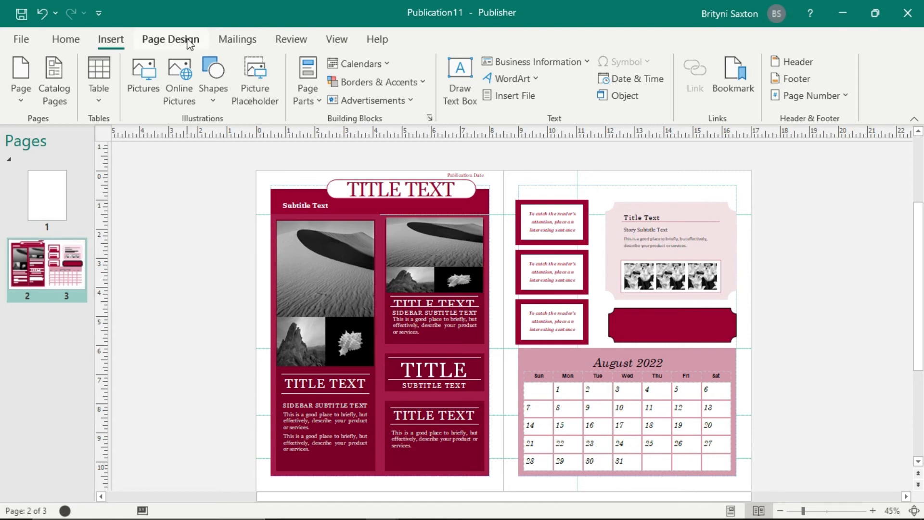
click(171, 39)
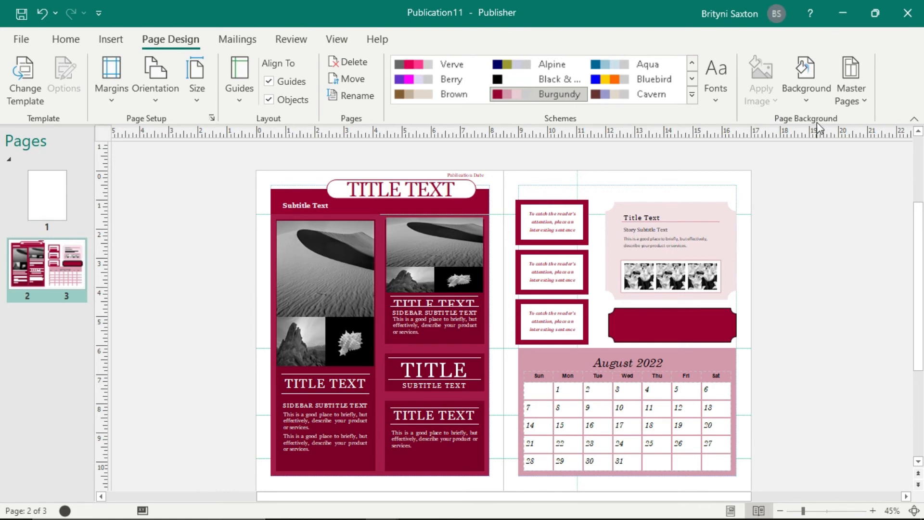
click(810, 88)
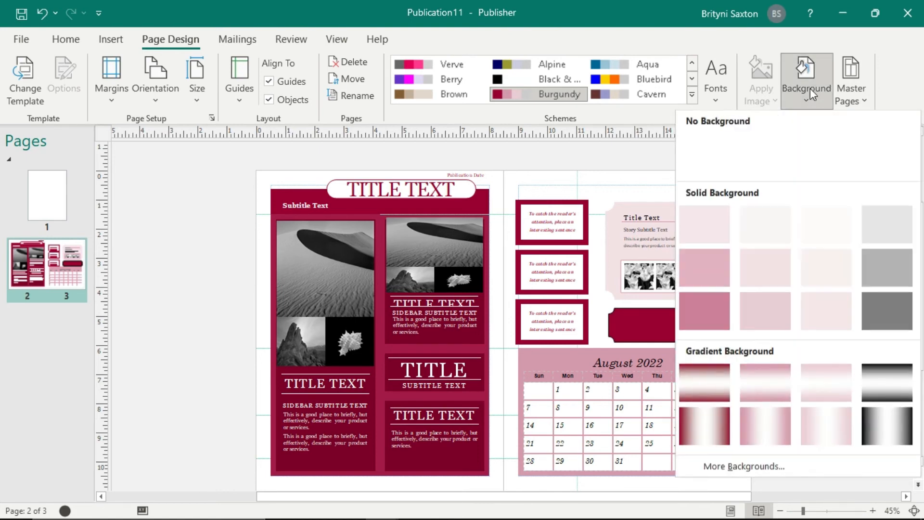
click(832, 465)
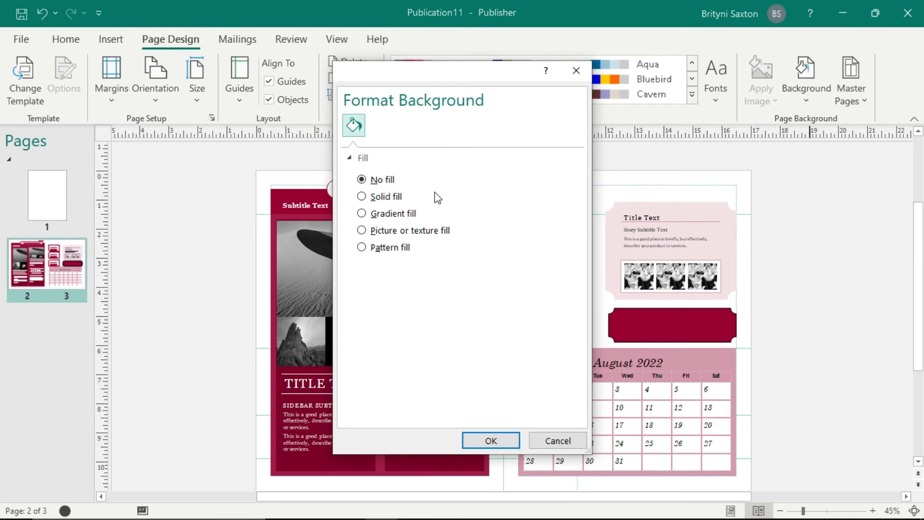
click(377, 234)
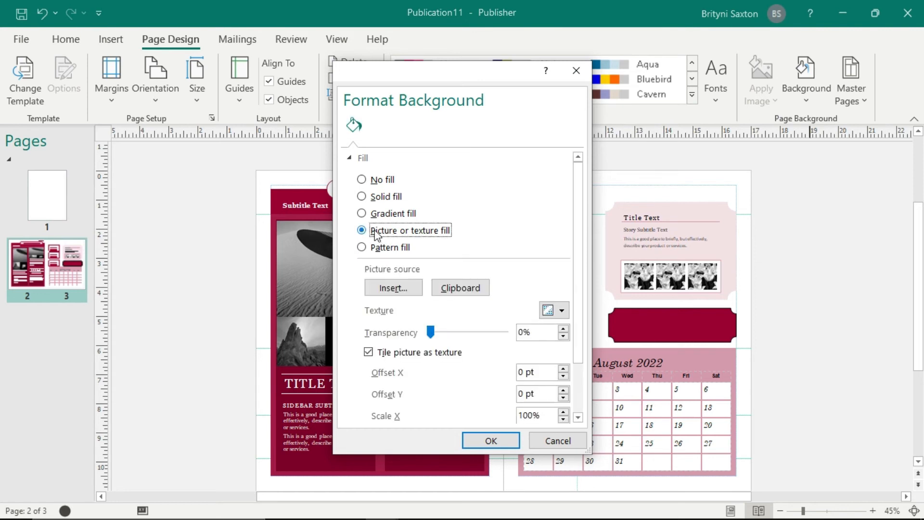
click(420, 294)
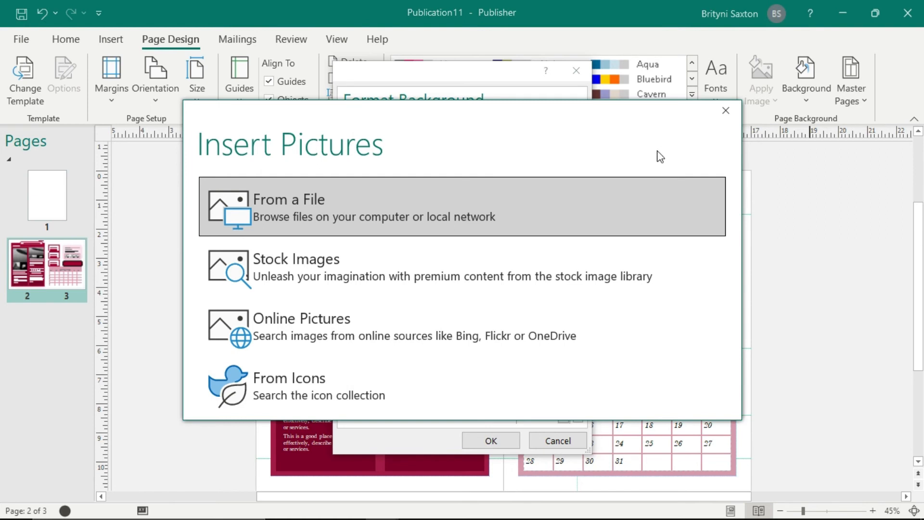
click(470, 276)
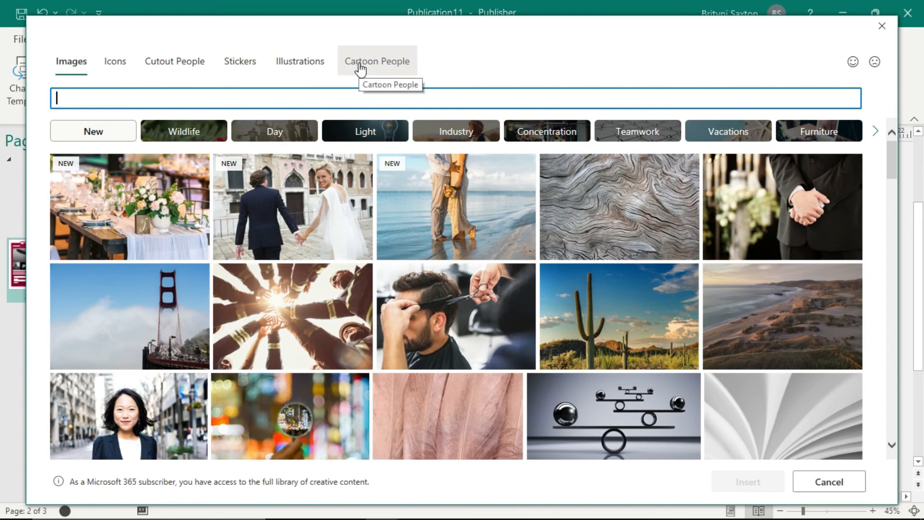
Step: Insert the stock photo of pink, red and orange fabrics as the background picture
scroll(526, 313, down, 1)
scroll(526, 313, down, 4)
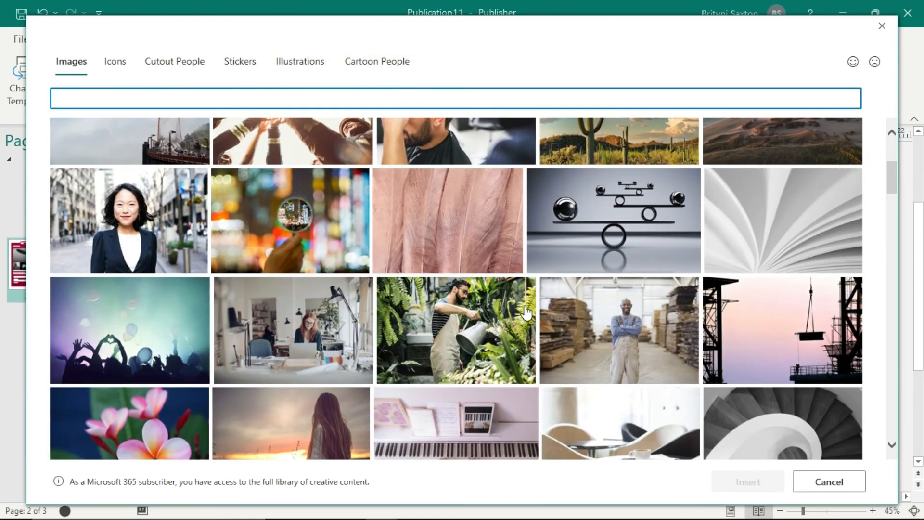
scroll(526, 312, down, 5)
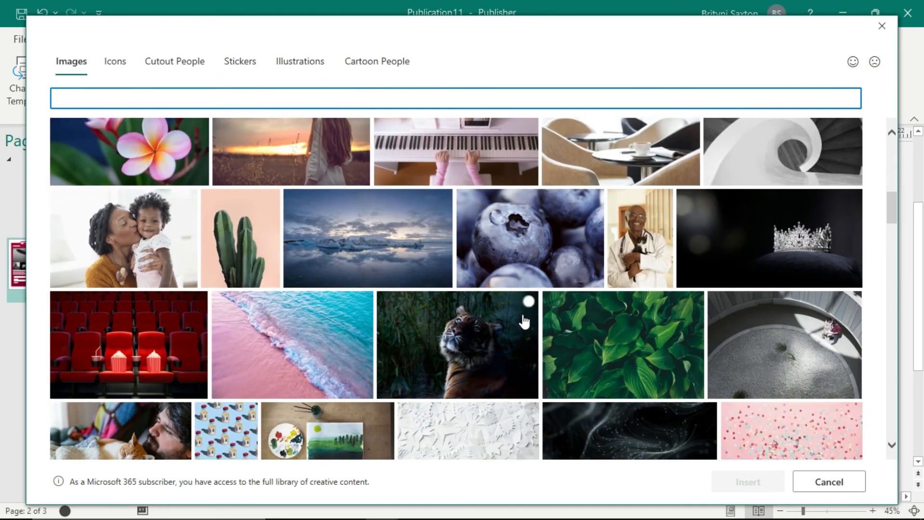
scroll(523, 321, down, 1)
scroll(524, 321, down, 2)
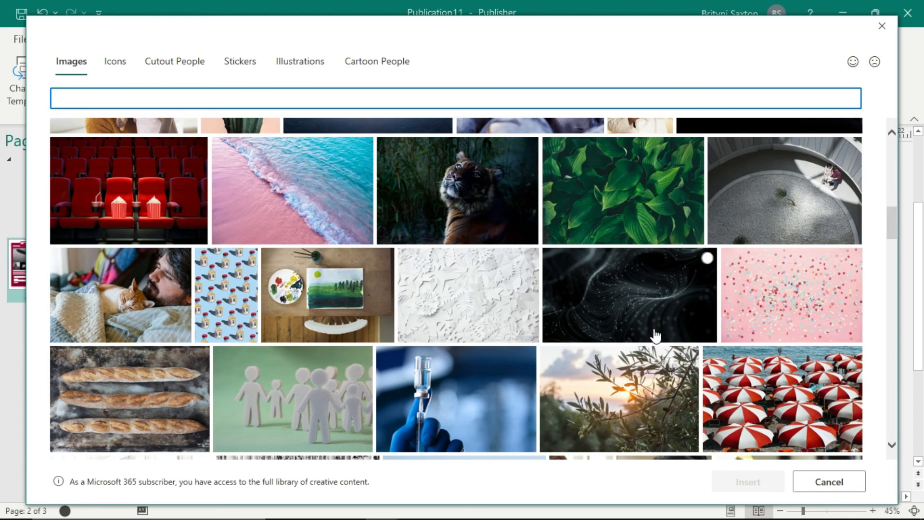
scroll(656, 334, down, 2)
scroll(656, 334, down, 5)
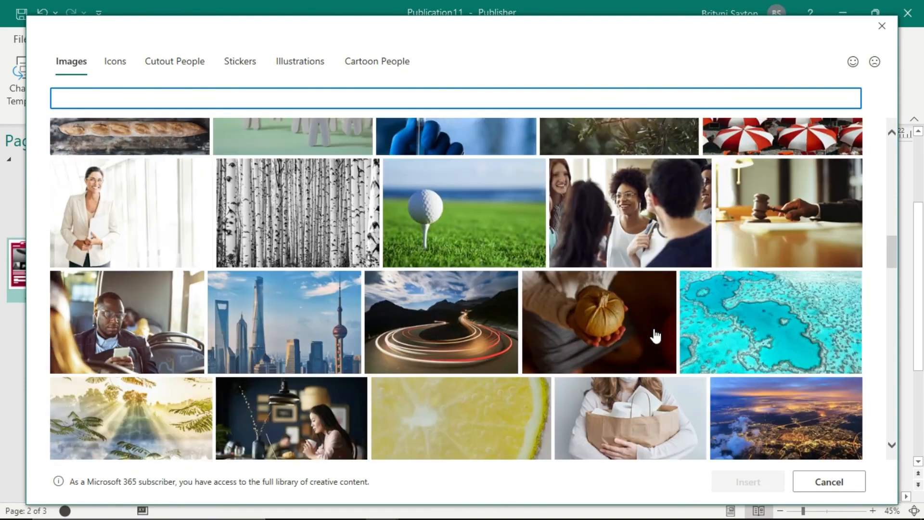
scroll(656, 335, down, 4)
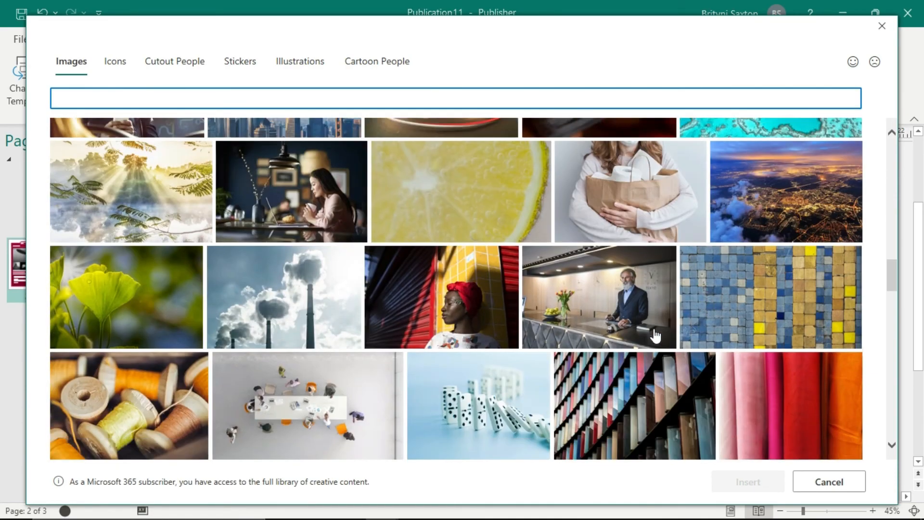
scroll(656, 334, down, 1)
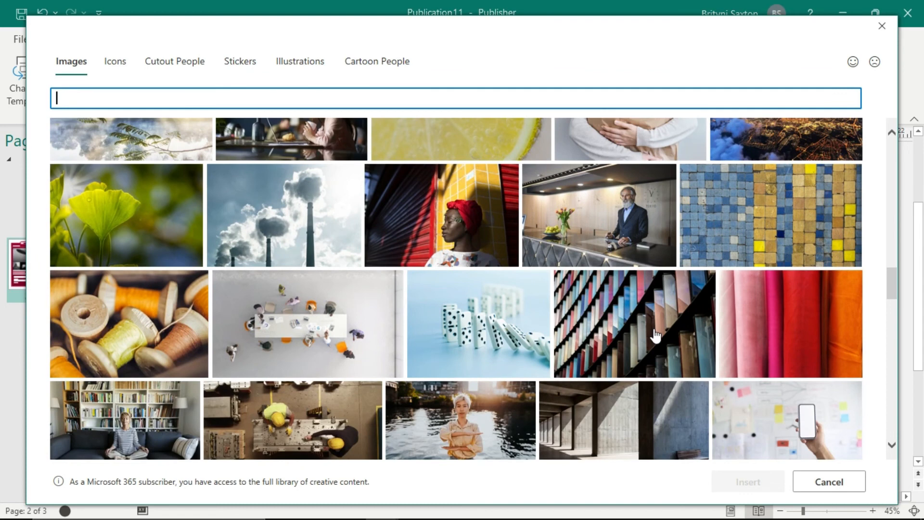
click(745, 340)
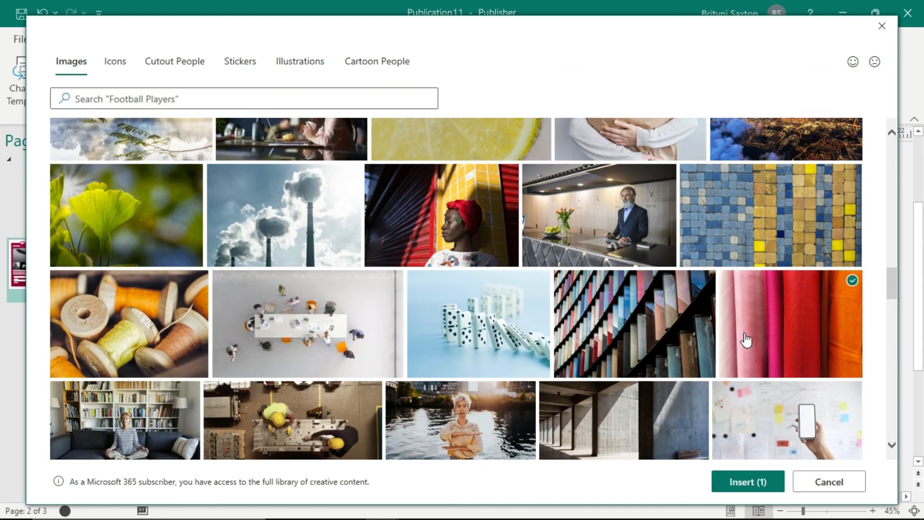
click(751, 484)
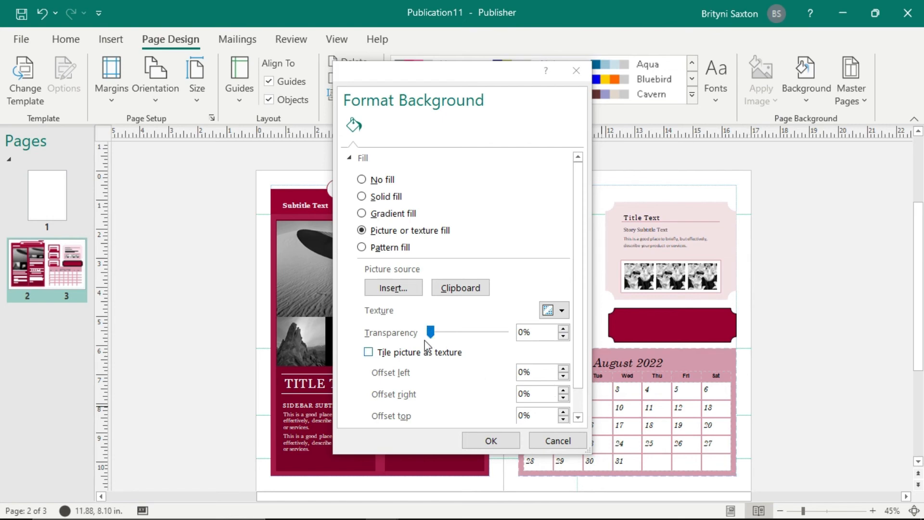
Step: Set the background picture's transparency to 49% and apply the background to the spread
scroll(432, 401, down, 1)
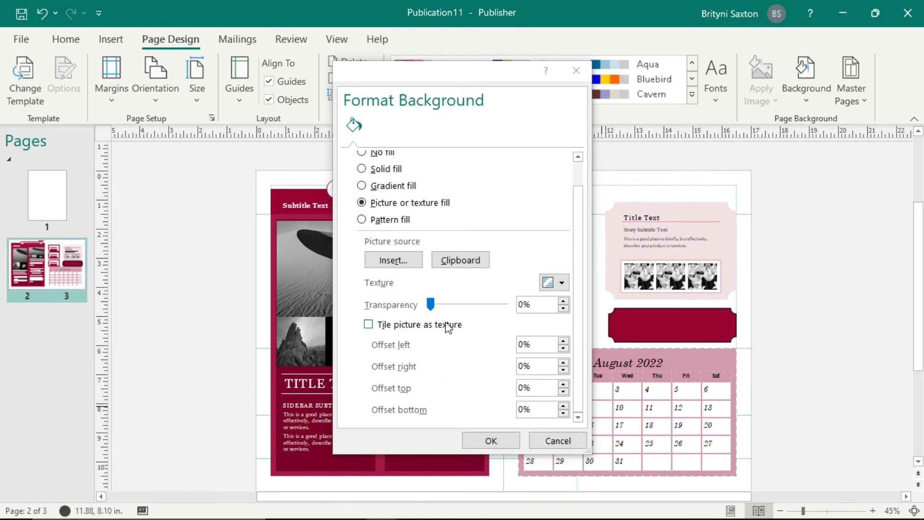
click(439, 306)
drag(439, 307, 467, 308)
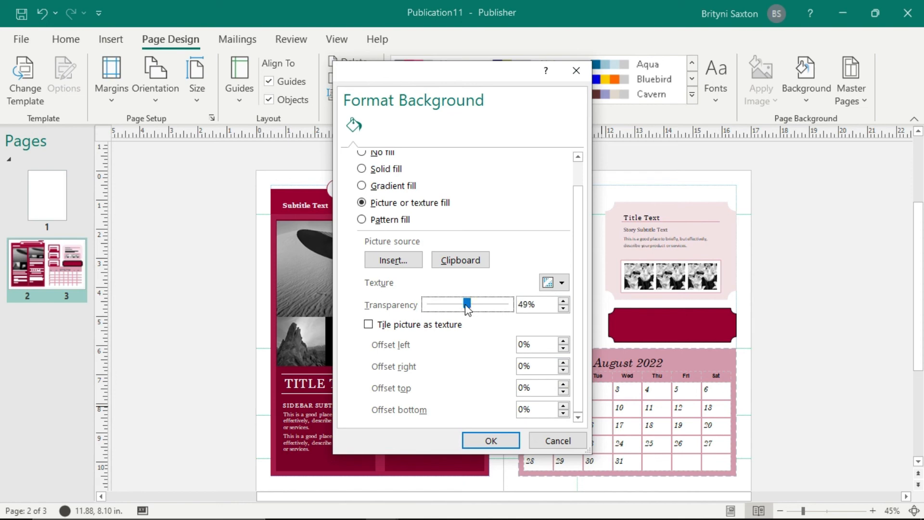
click(506, 440)
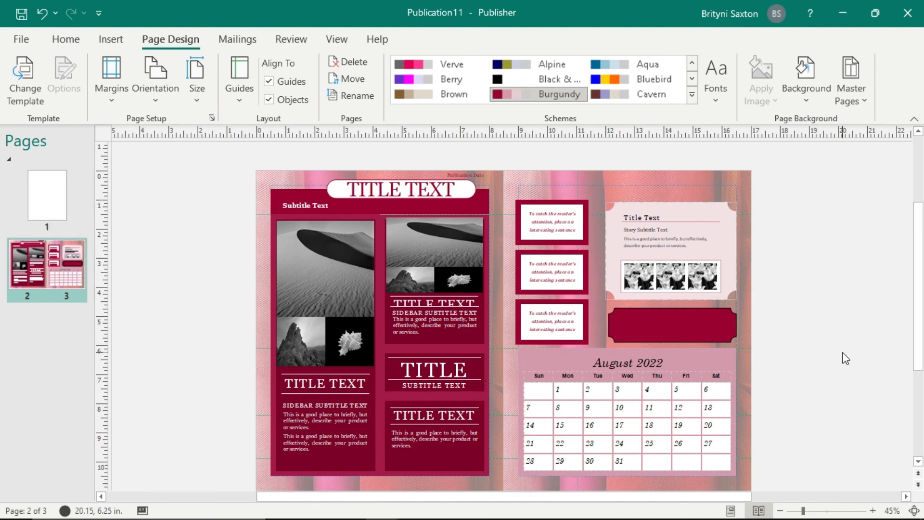
Step: Delete the blank page 1, accepting the change to the two-page spread, and view the calendar page
right_click(47, 201)
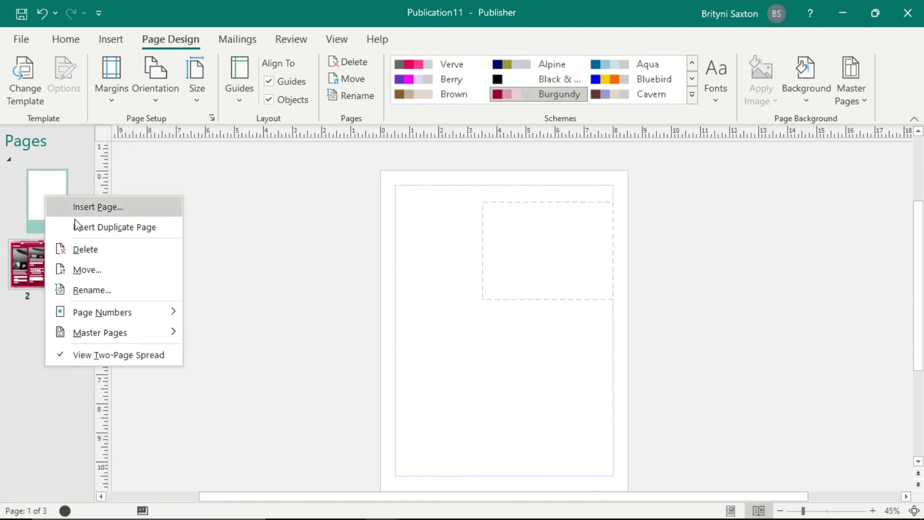
click(144, 258)
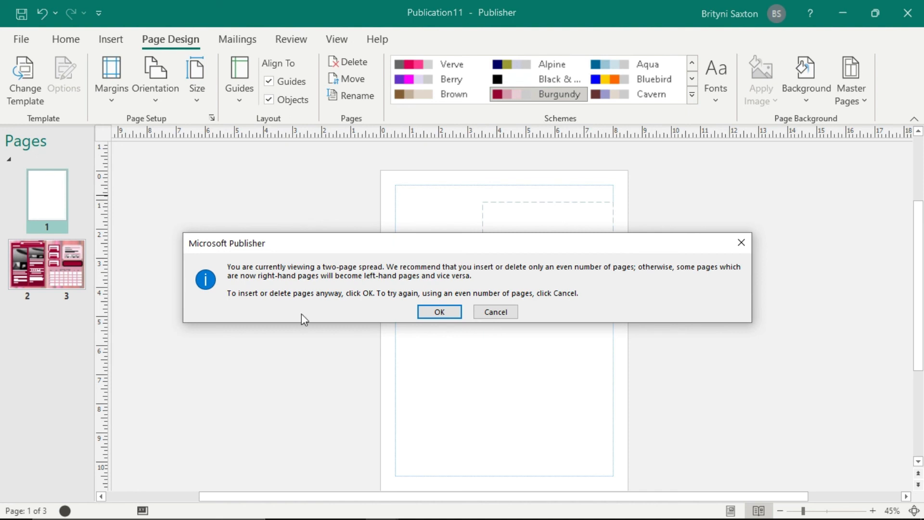
click(455, 311)
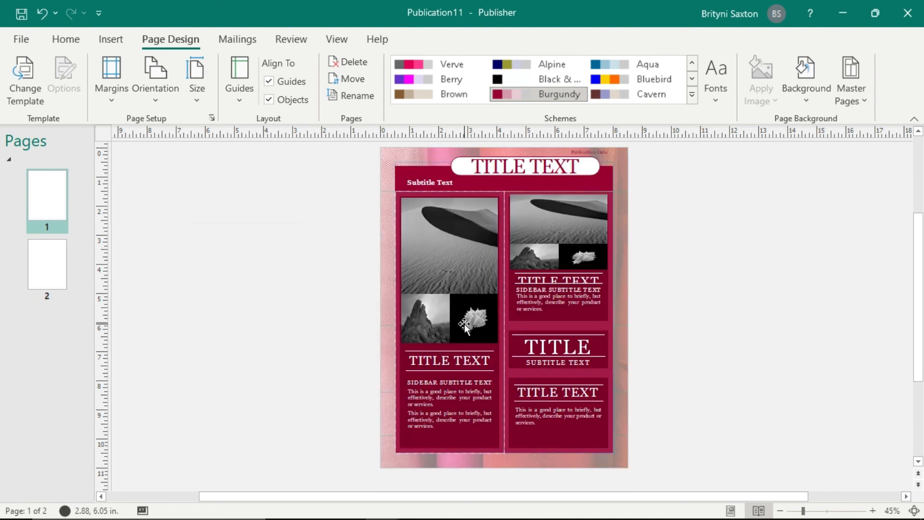
click(56, 266)
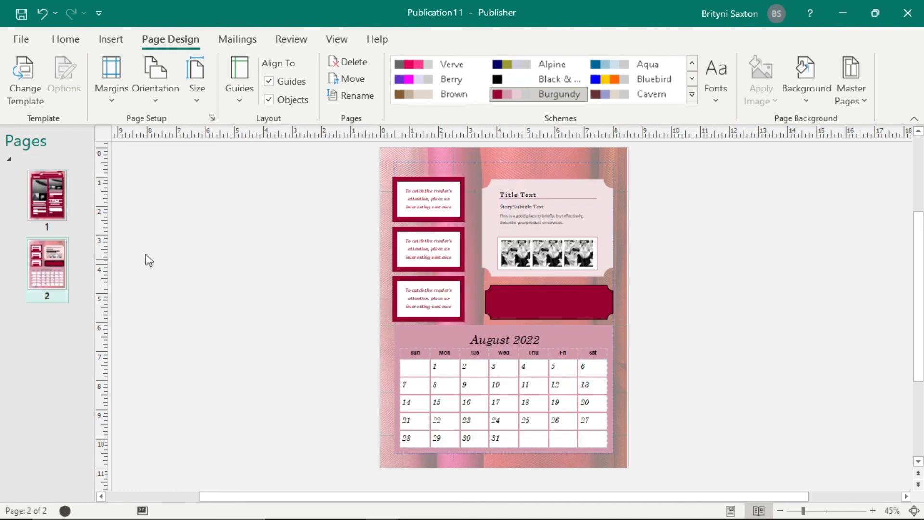
Step: Save the publication as a Publisher Template named Semi-Yearly Family Newsletter in Custom Office Templates, replacing the existing file, and view page 1
click(31, 42)
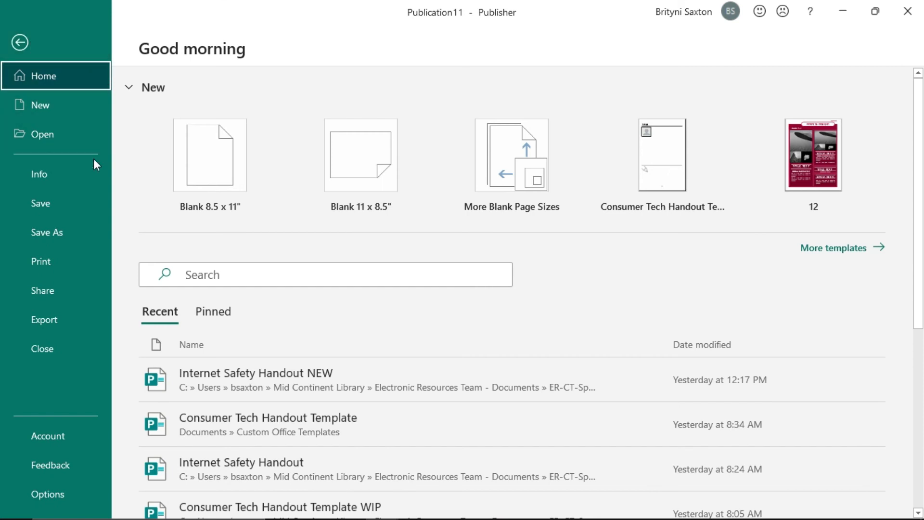
click(70, 234)
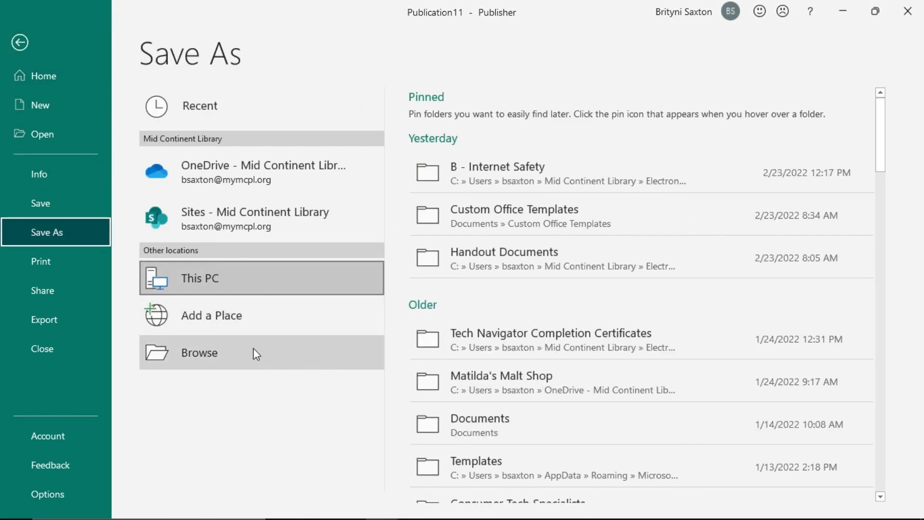
click(296, 363)
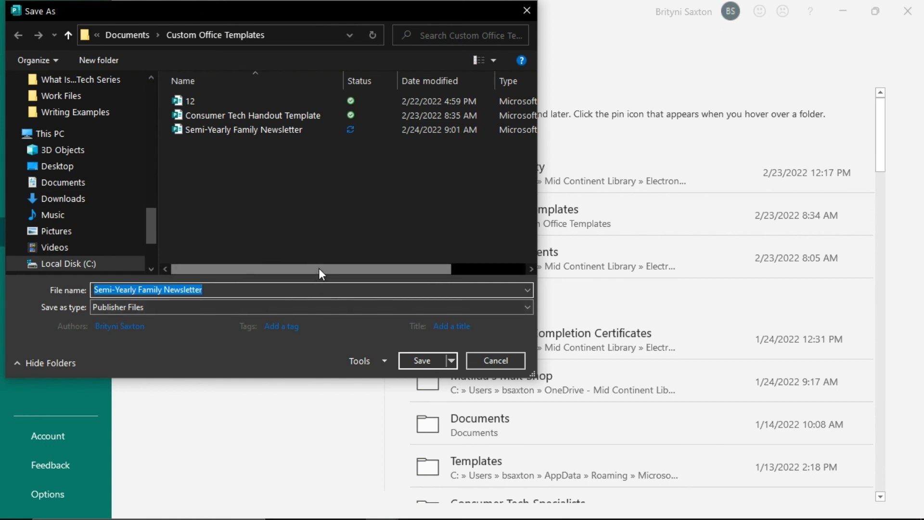
drag(318, 268, 429, 239)
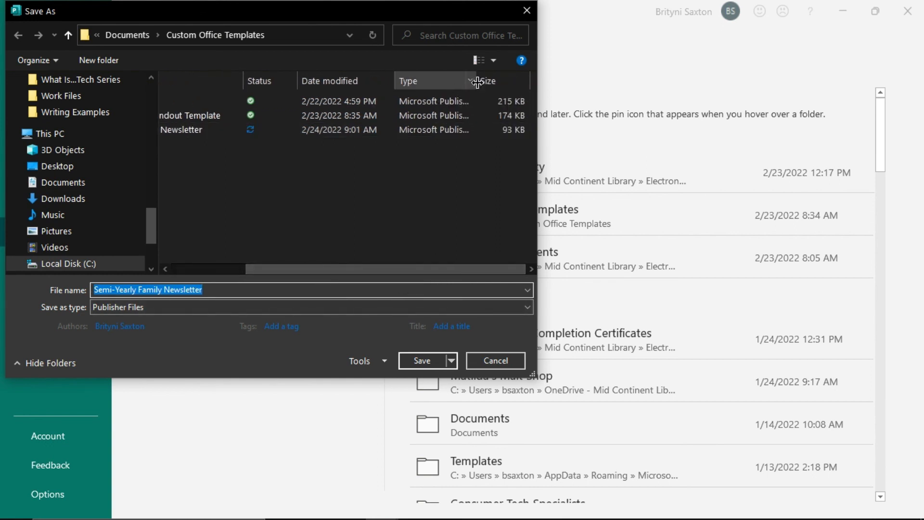
mouse_move(475, 86)
mouse_down()
mouse_move(539, 92)
mouse_move(478, 92)
mouse_up()
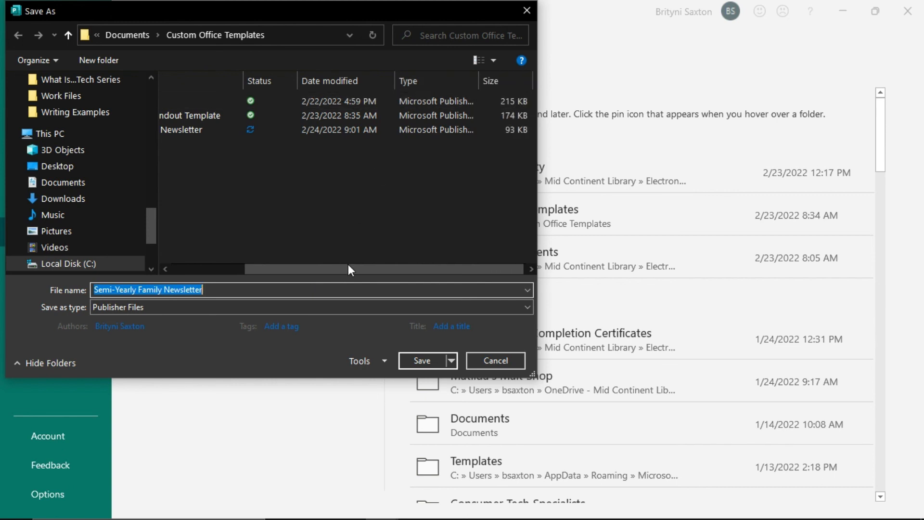
click(140, 307)
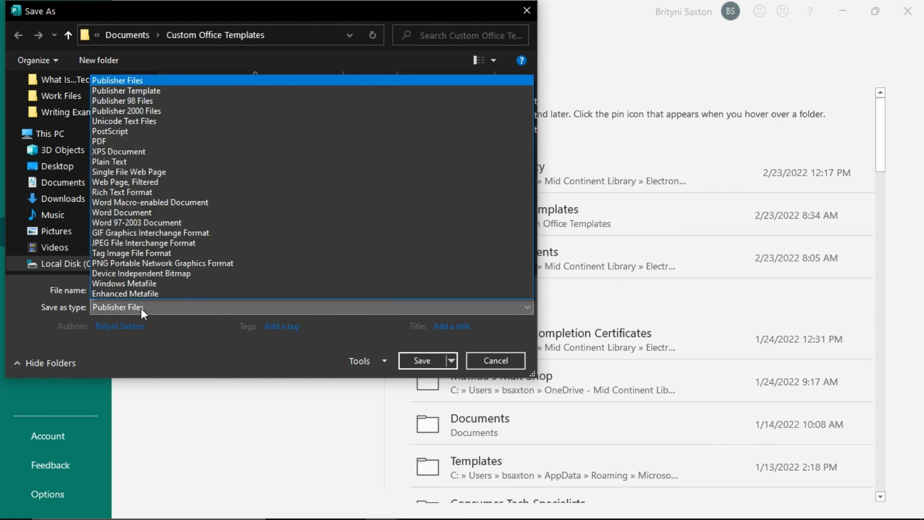
click(178, 91)
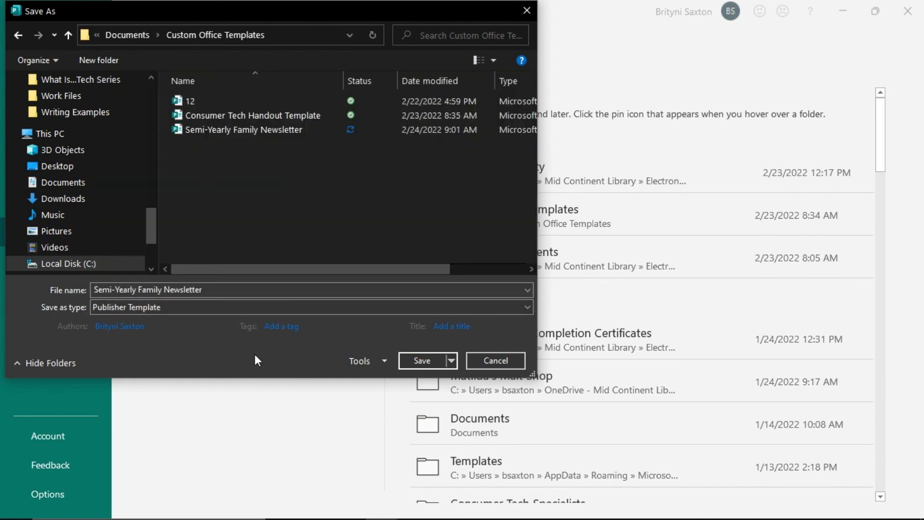
click(418, 364)
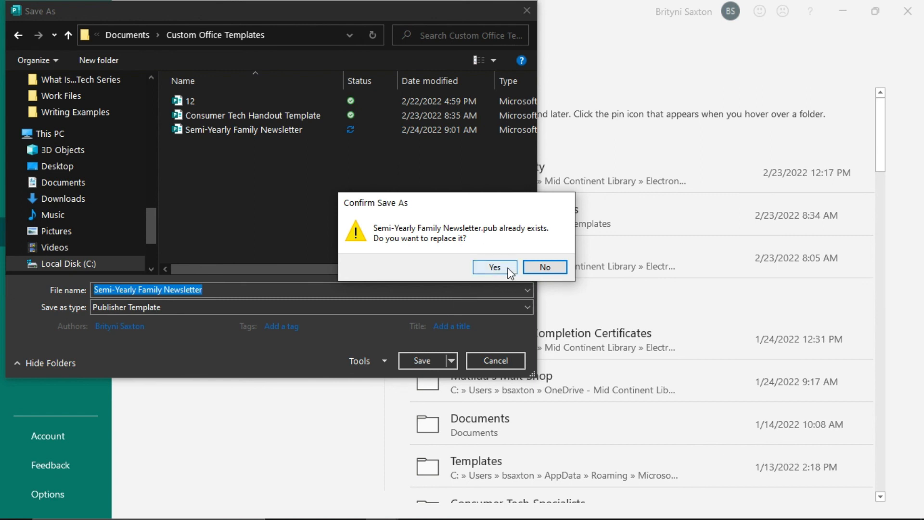
click(494, 268)
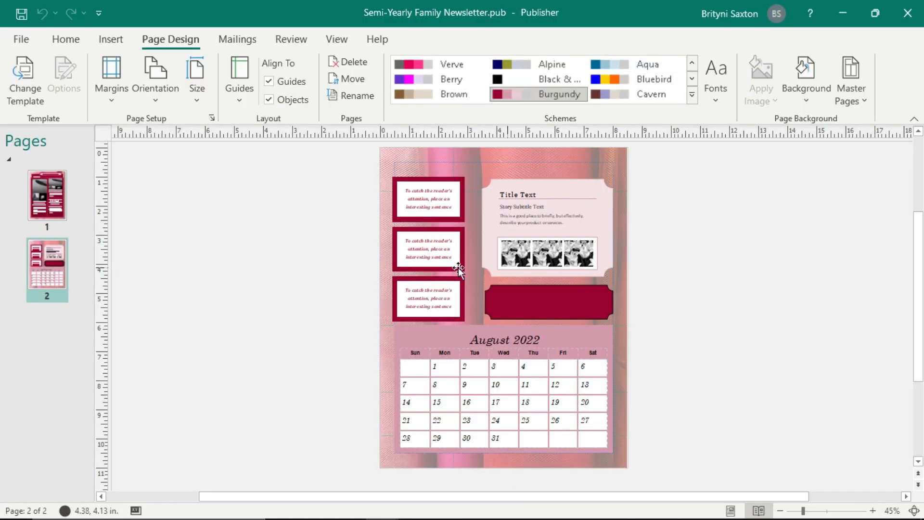
click(54, 200)
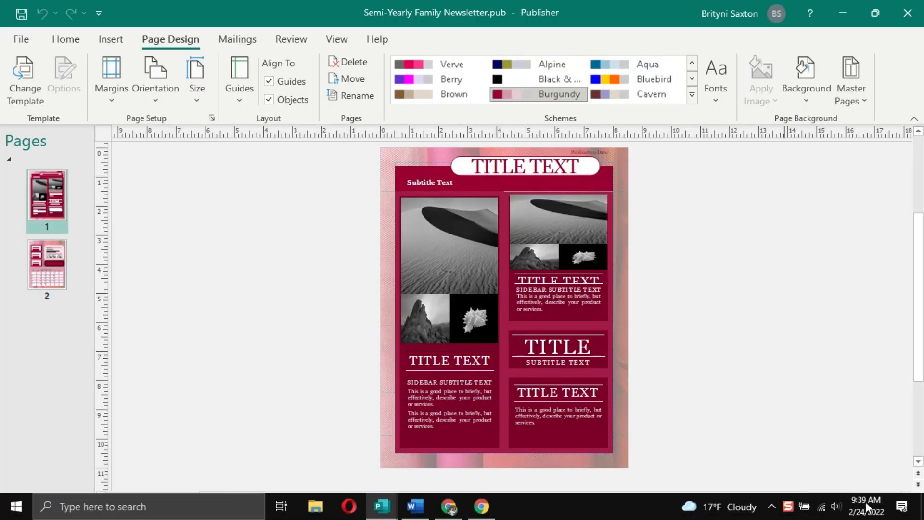